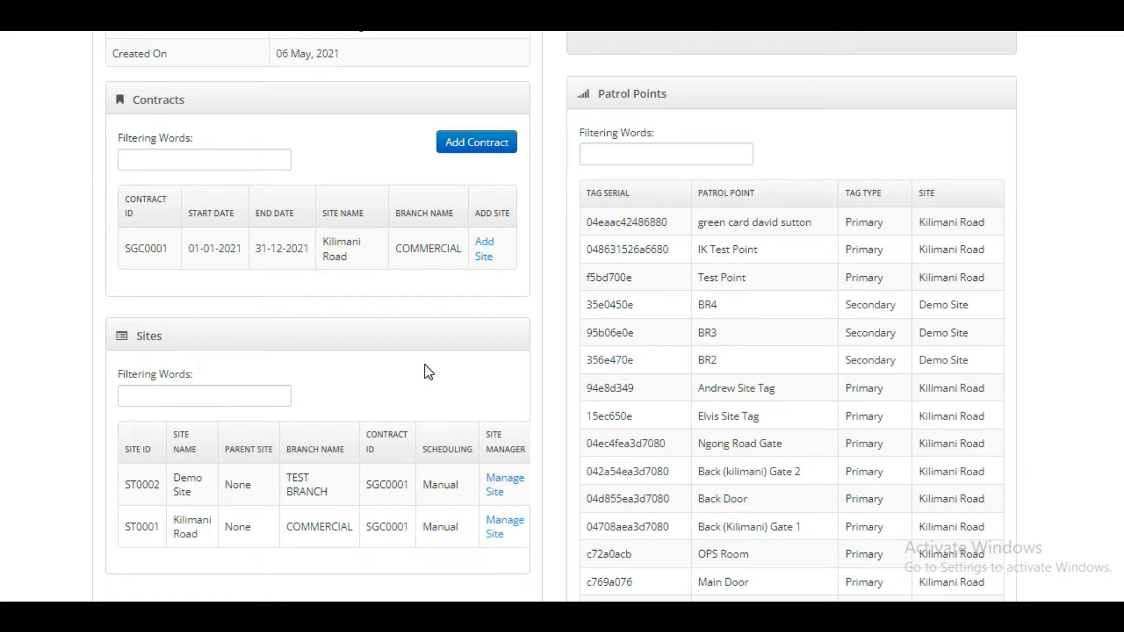
- Examine the contracts, sites and patrol points listed on the Client Manager page for Cellsoft Technologies
scroll(420, 364, "up", 5)
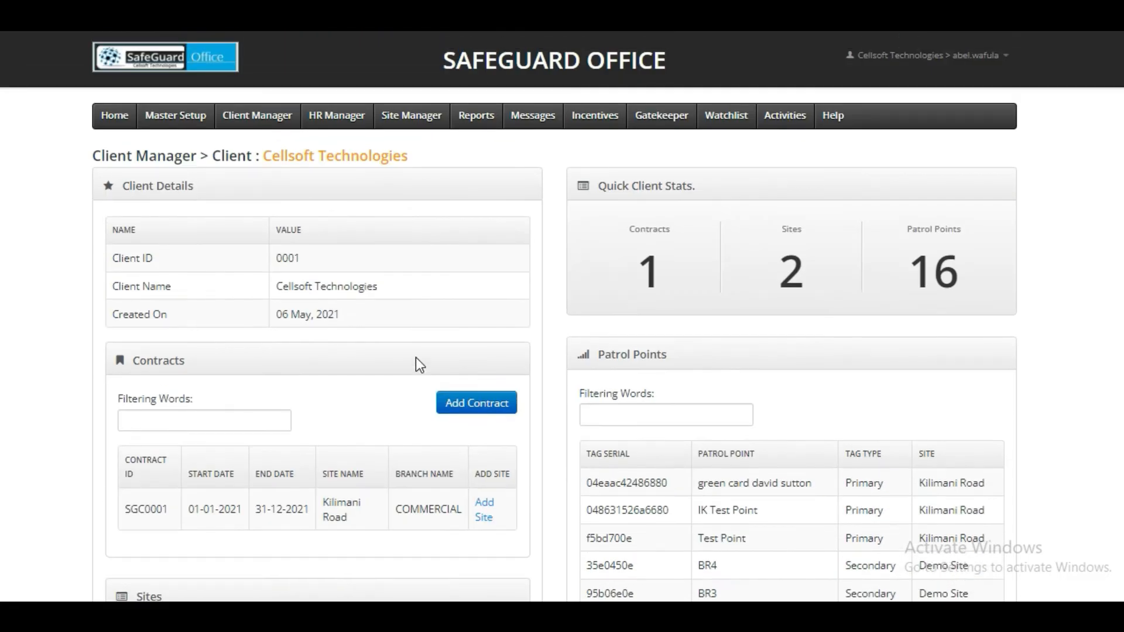
scroll(420, 364, "down", 2)
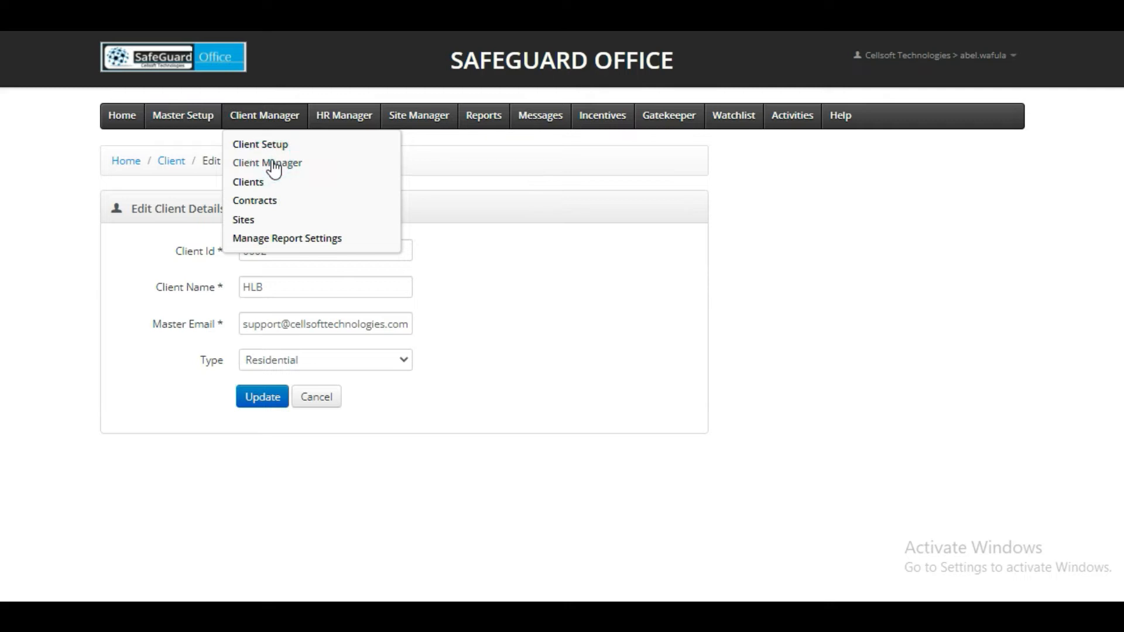
left_click(273, 164)
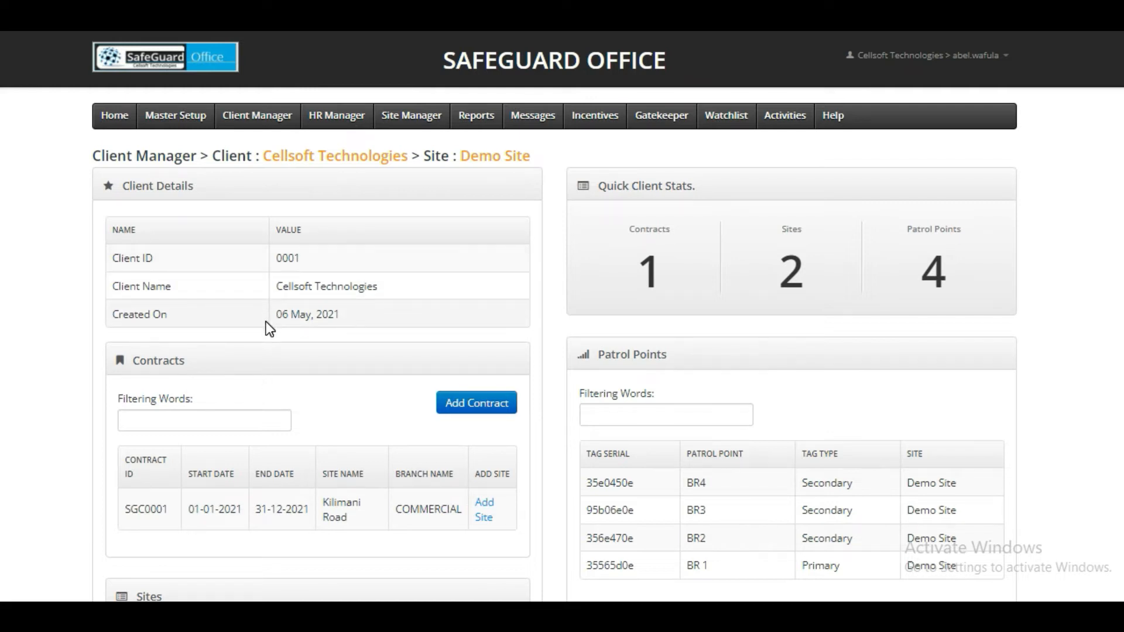
scroll(244, 310, "down", 2)
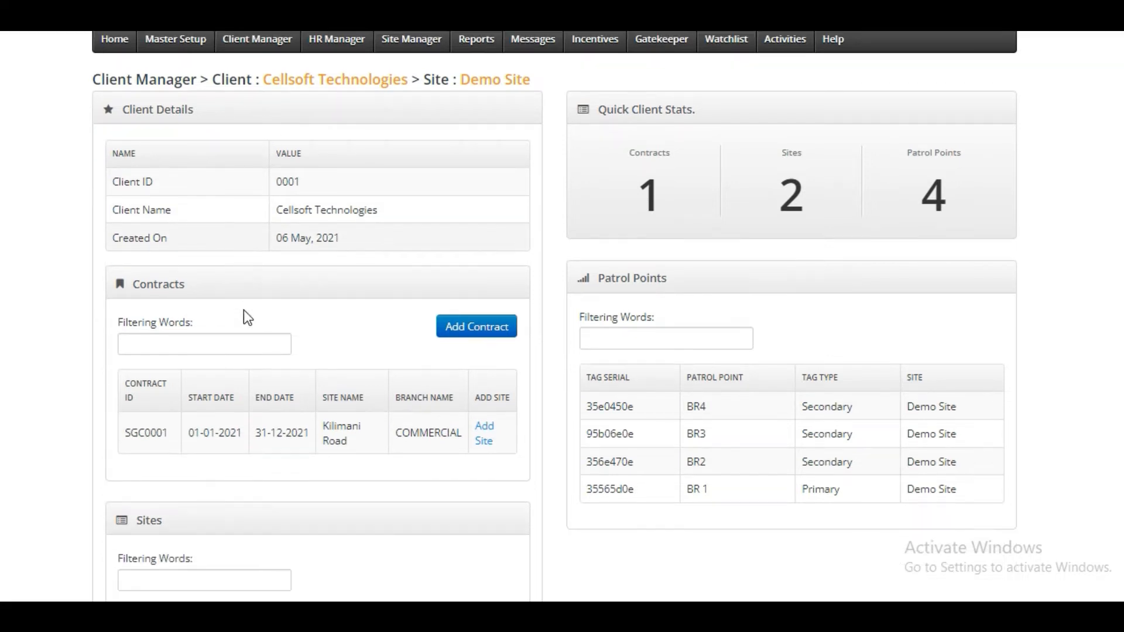
scroll(243, 310, "down", 1)
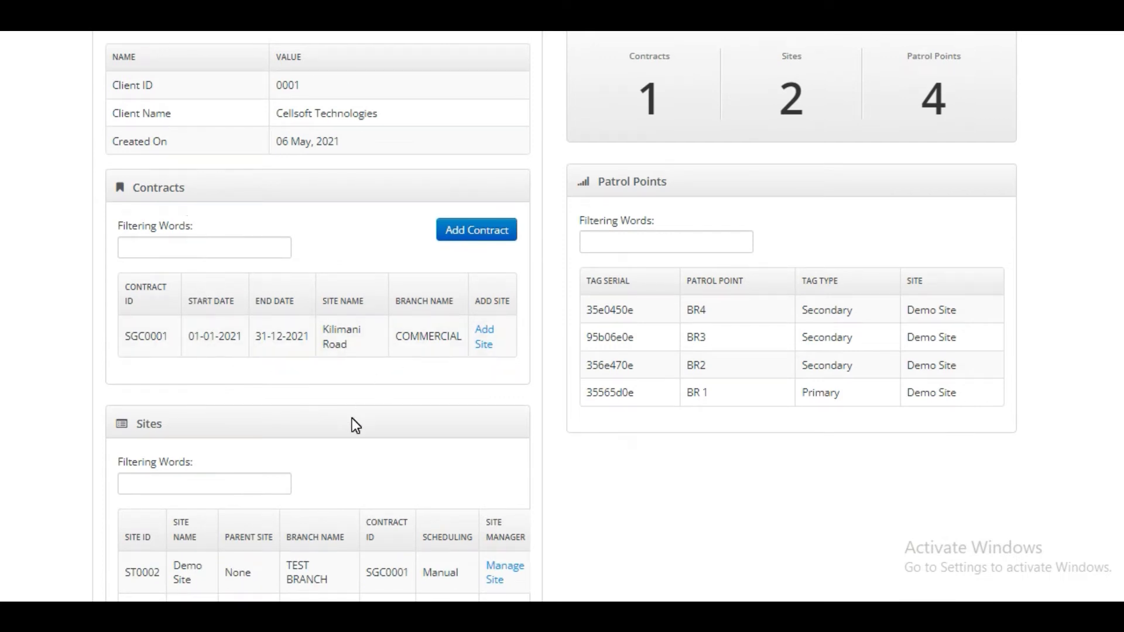
scroll(352, 418, "down", 1)
scroll(349, 418, "down", 1)
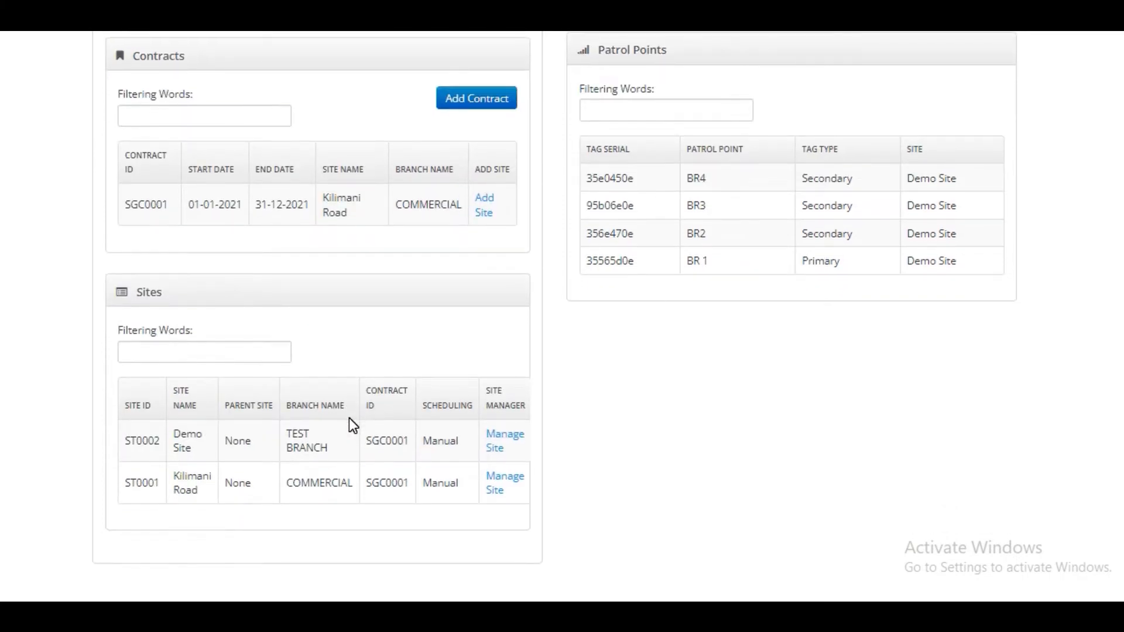
scroll(568, 492, "up", 4)
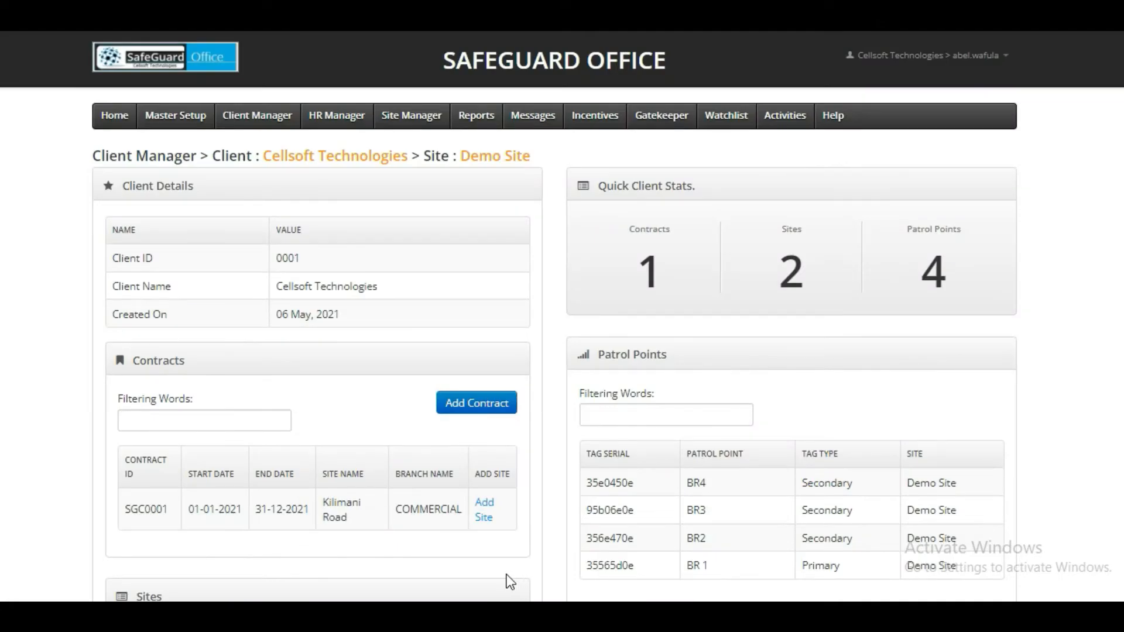
- Inspect the new contract form and its start date calendar for Cellsoft Technologies, then cancel the form
left_click(470, 407)
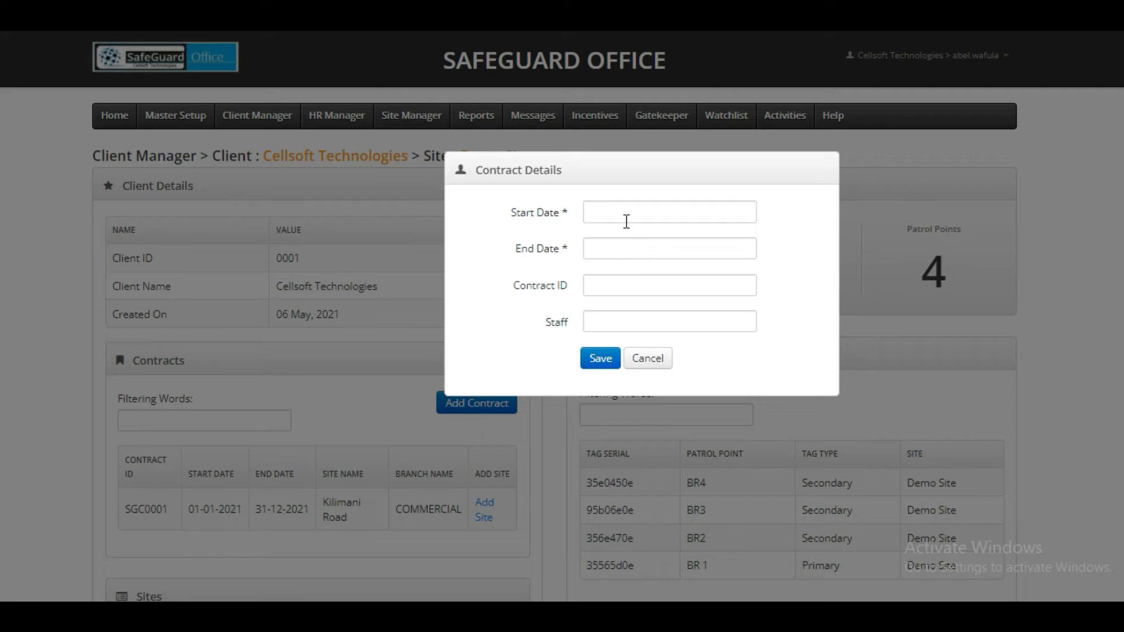
left_click(627, 222)
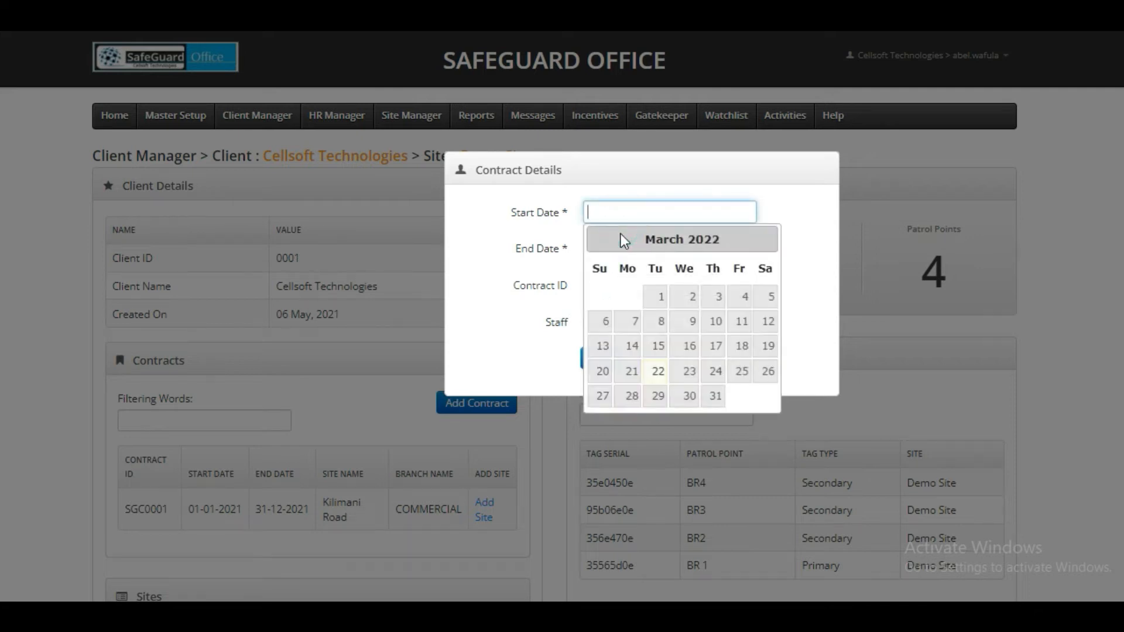
left_click(568, 272)
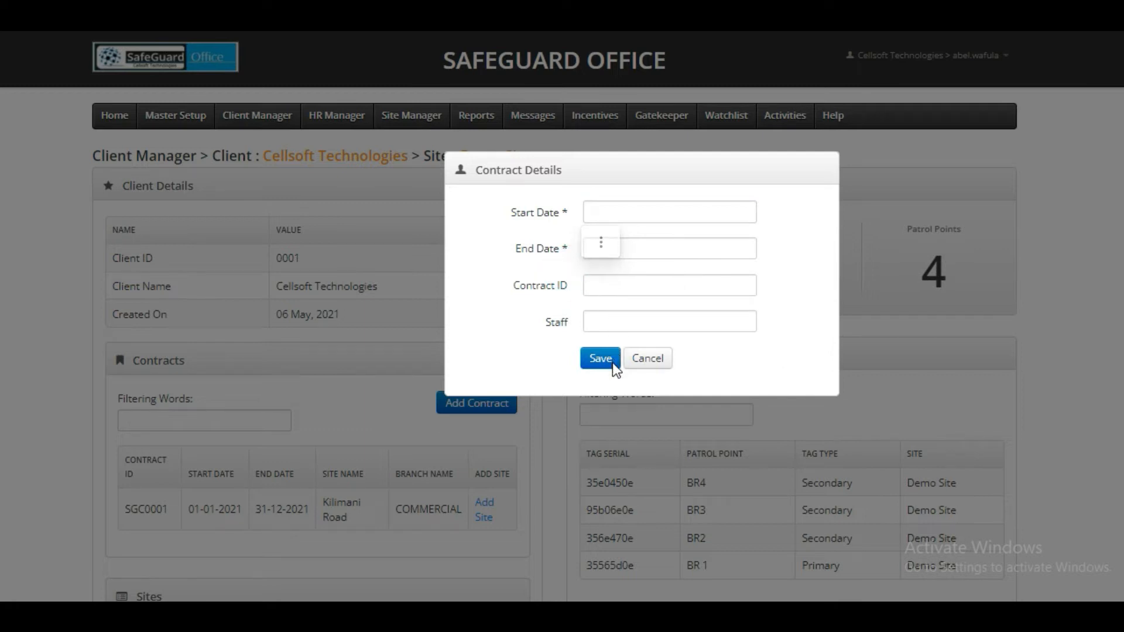
left_click(650, 361)
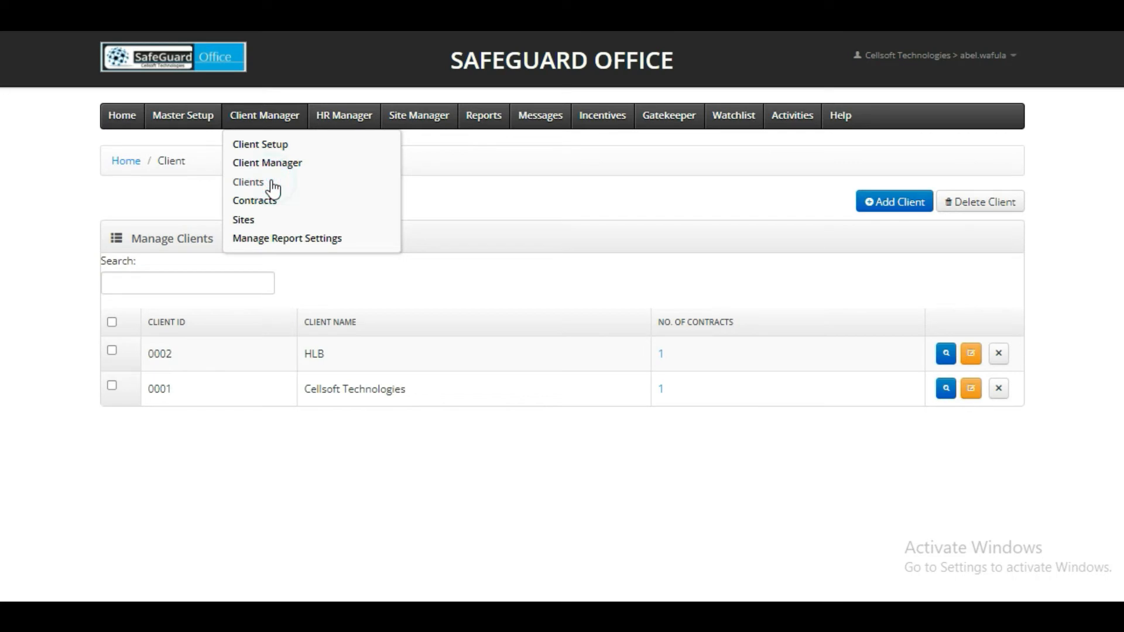
- Start a new client record from the clients list and fill in its client ID, client name and master e-mail
left_click(249, 182)
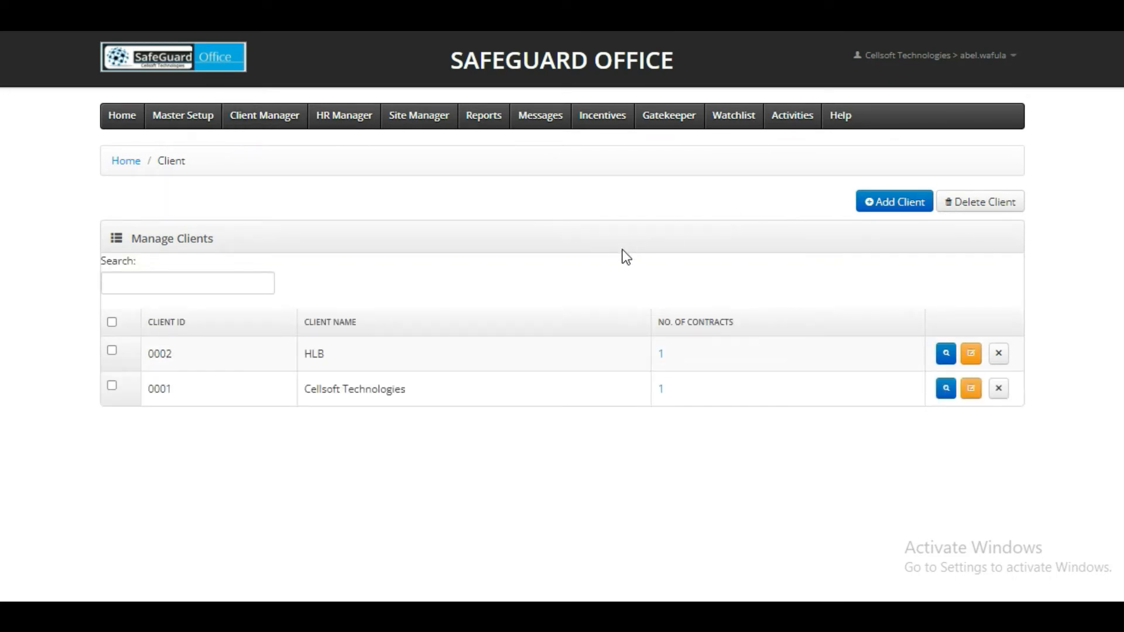
left_click(879, 208)
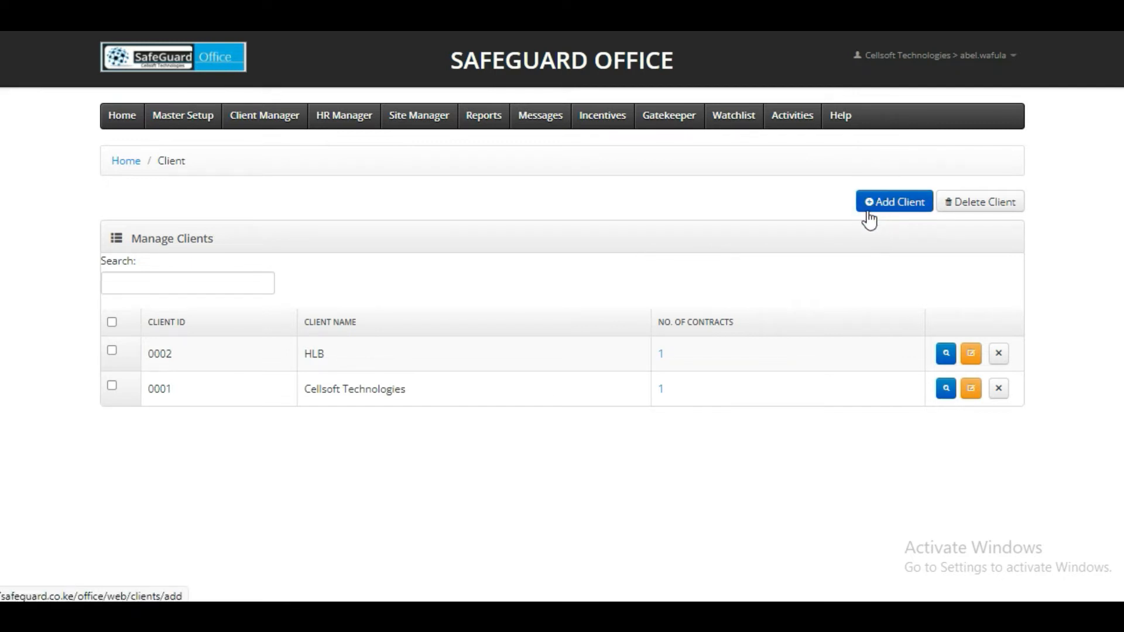
left_click(869, 216)
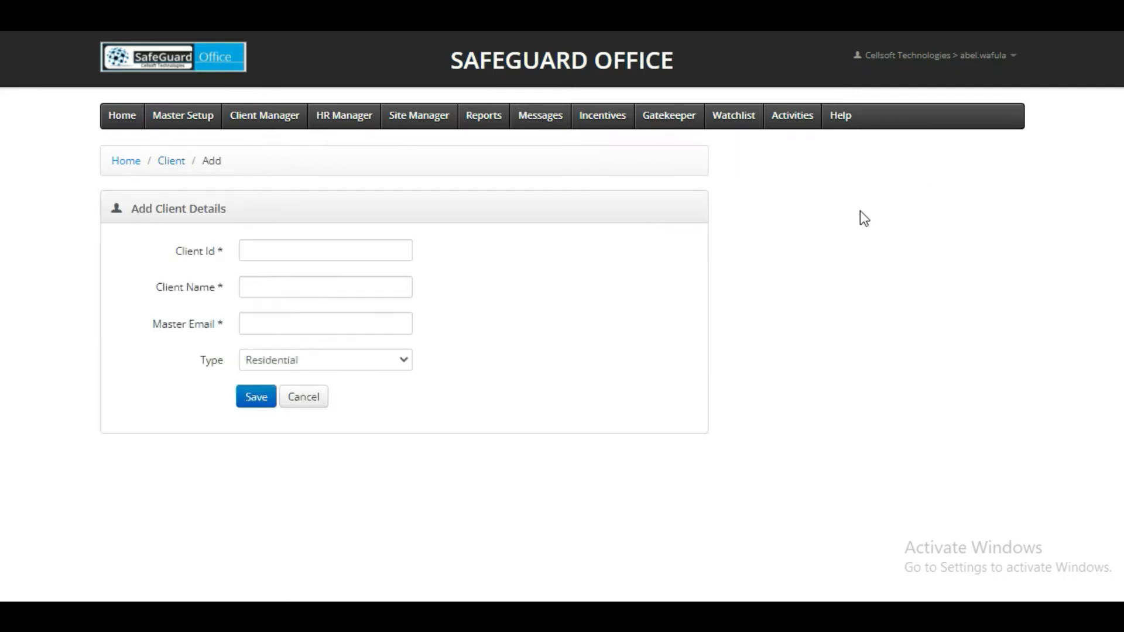
left_click(346, 257)
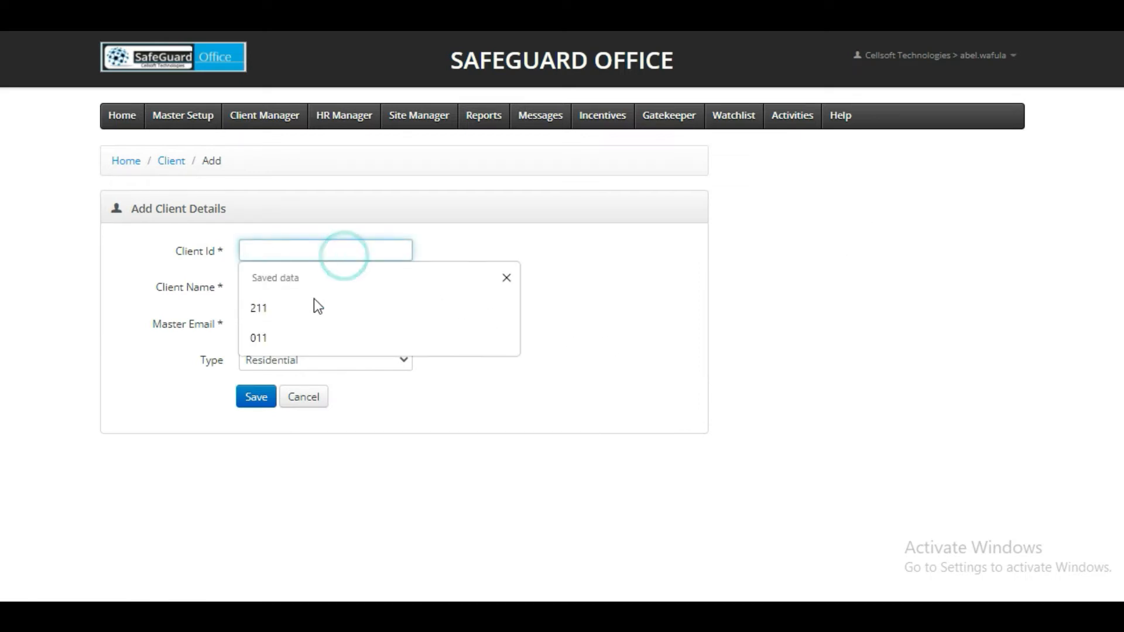
left_click(314, 307)
left_click(310, 290)
left_click(287, 346)
left_click(281, 322)
left_click(283, 376)
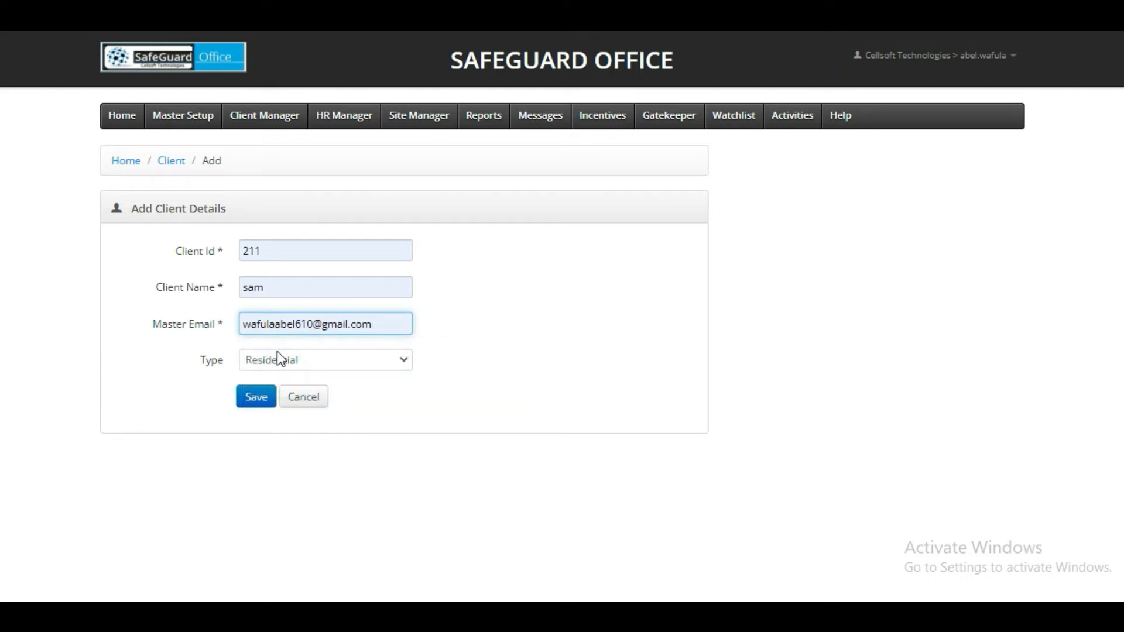
- Set the new client's type to Residential and save the record
left_click(276, 352)
left_click(291, 385)
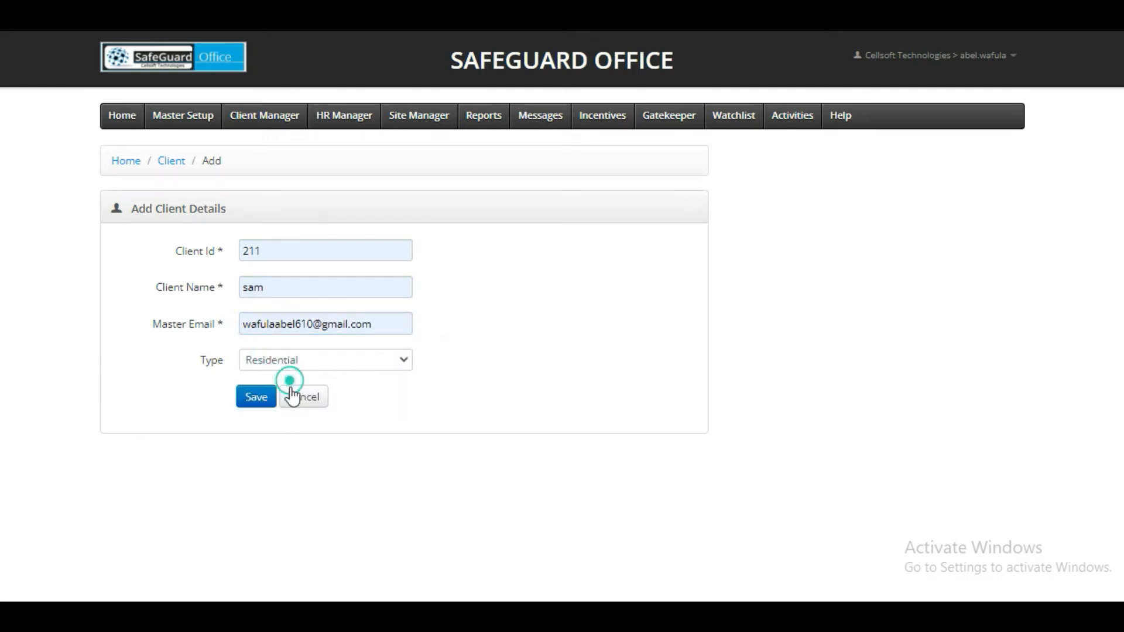
left_click(267, 402)
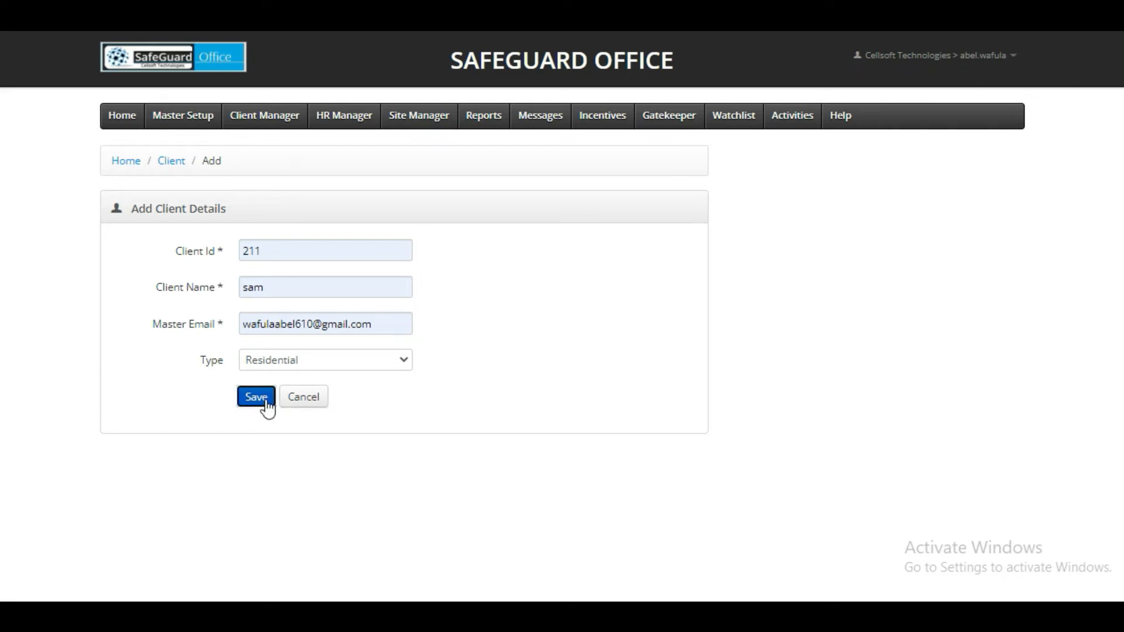
left_click(267, 407)
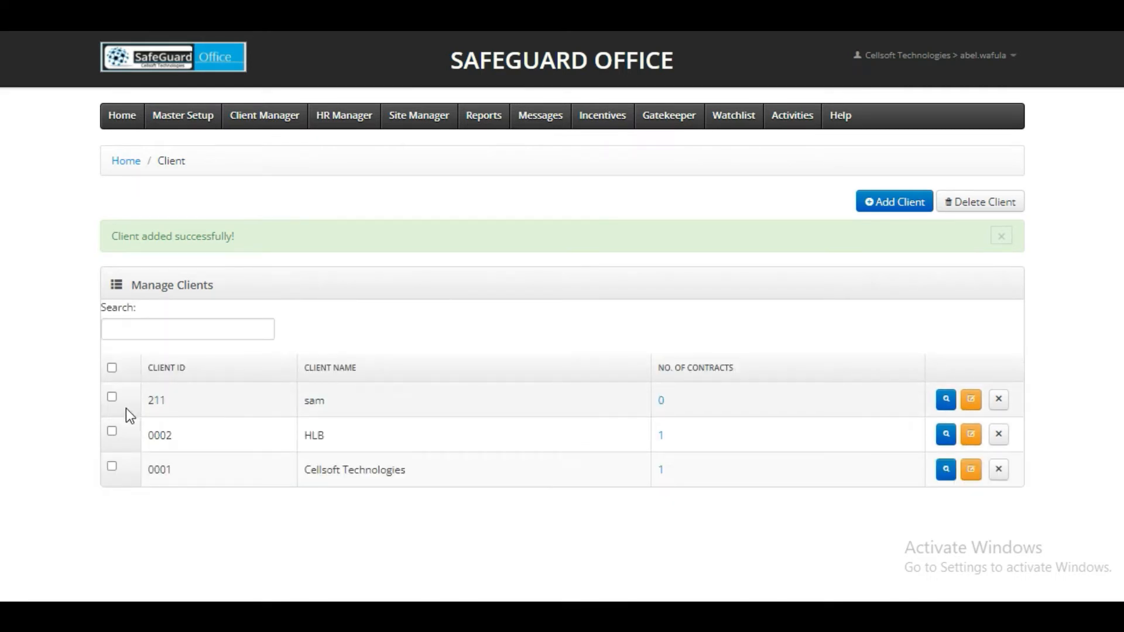
left_click(111, 398)
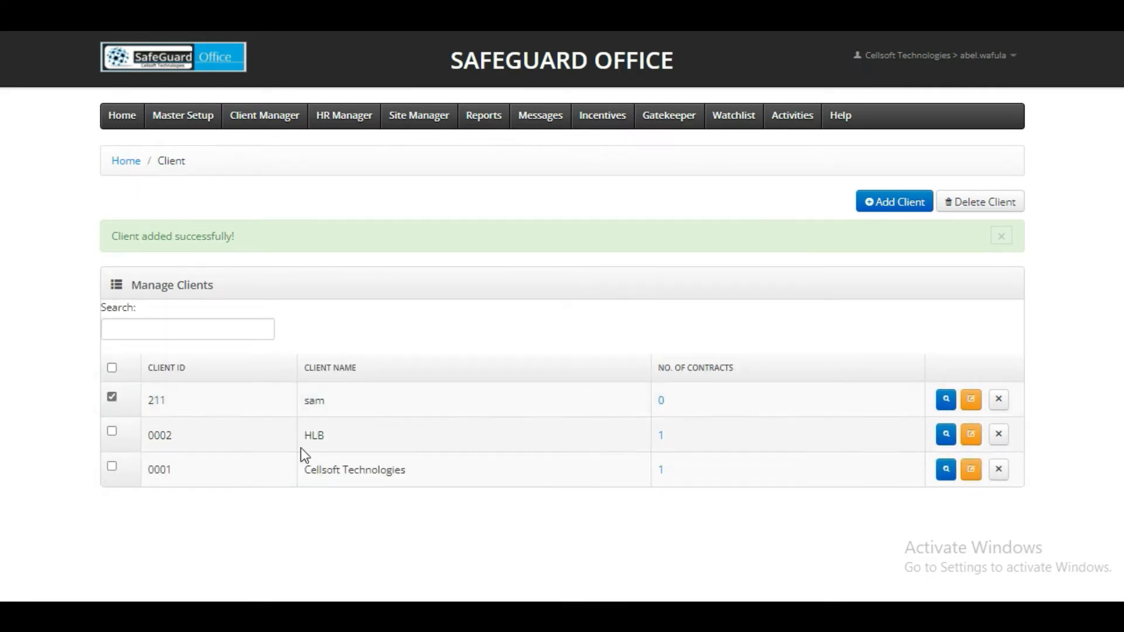
left_click(986, 206)
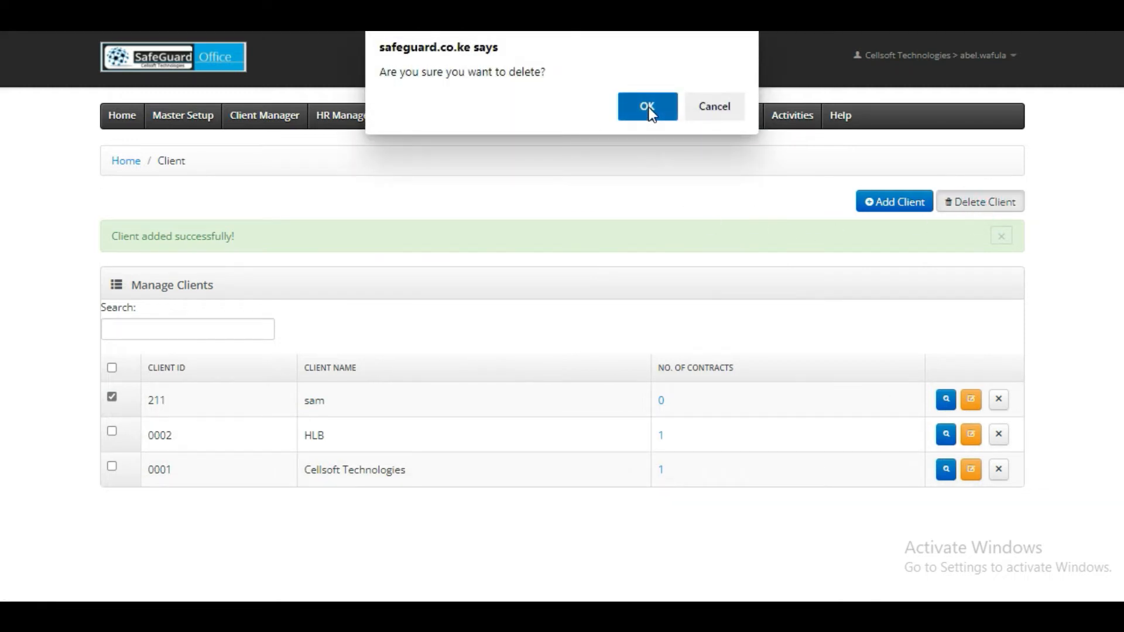
left_click(715, 116)
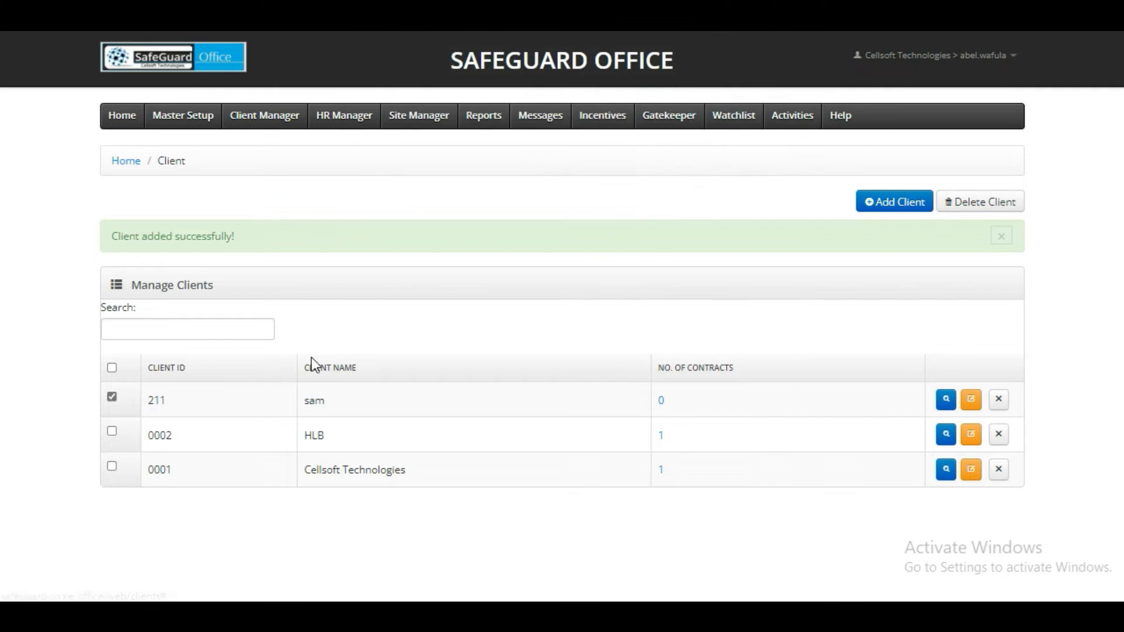
left_click(112, 398)
- Delete the newly added client from the clients list and open the HLB client's details for editing
left_click(1000, 408)
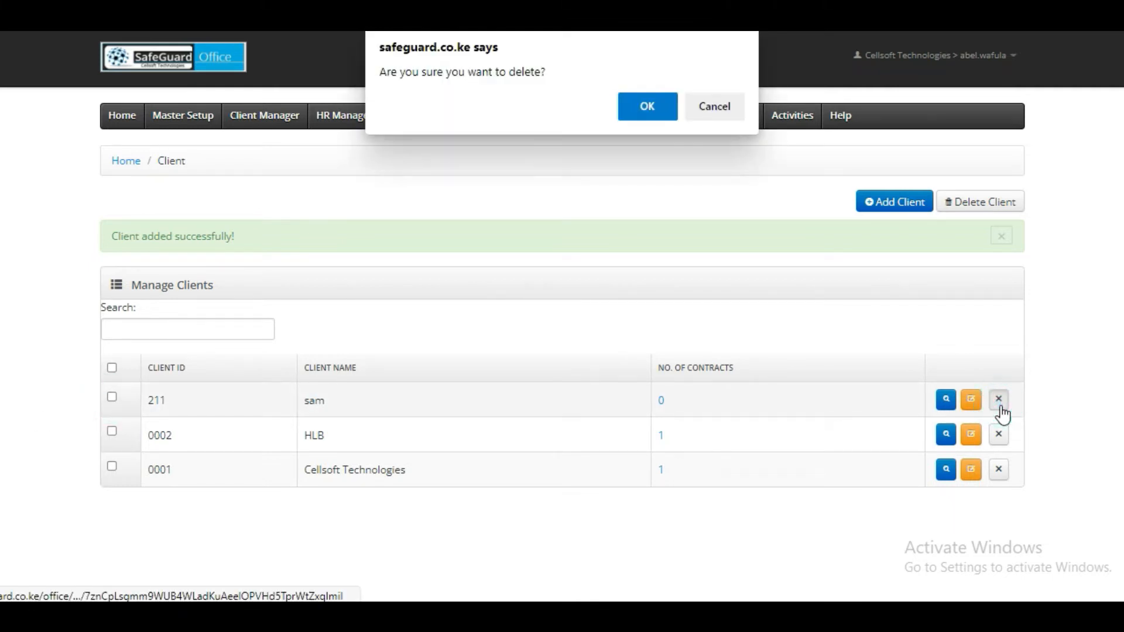
left_click(658, 115)
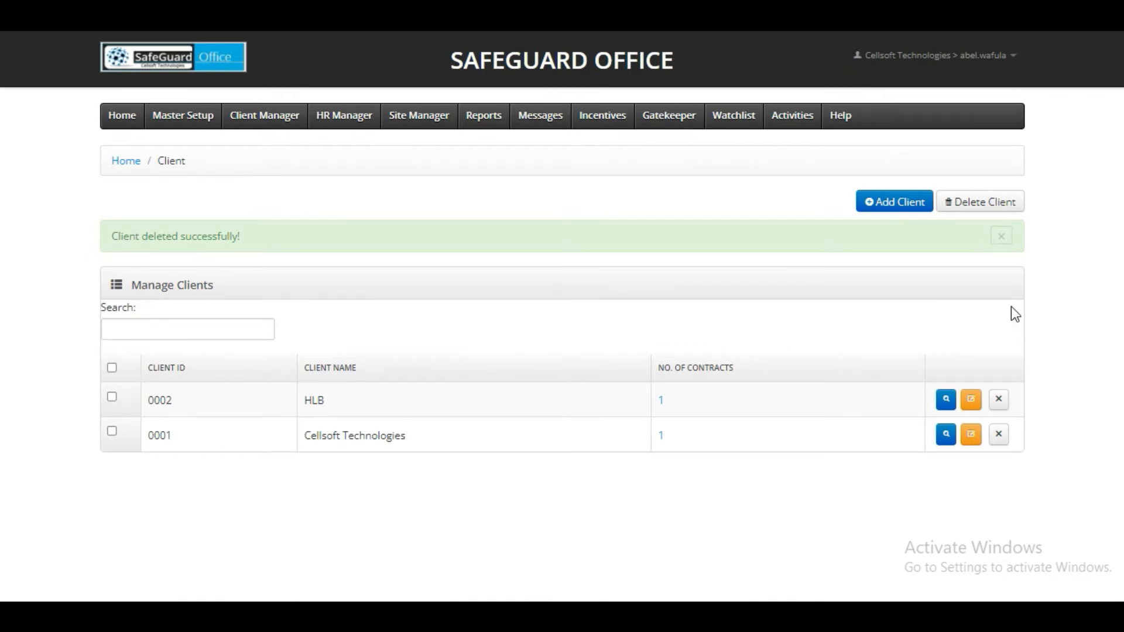
left_click(973, 410)
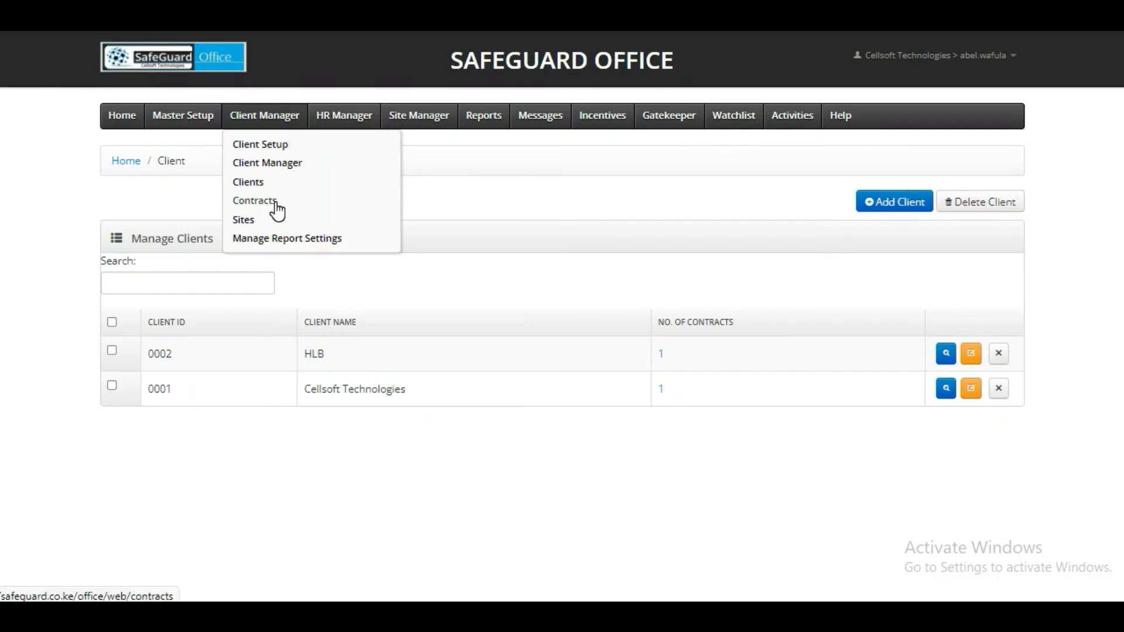
- Go to the contracts list and open the form for adding a contract
left_click(275, 203)
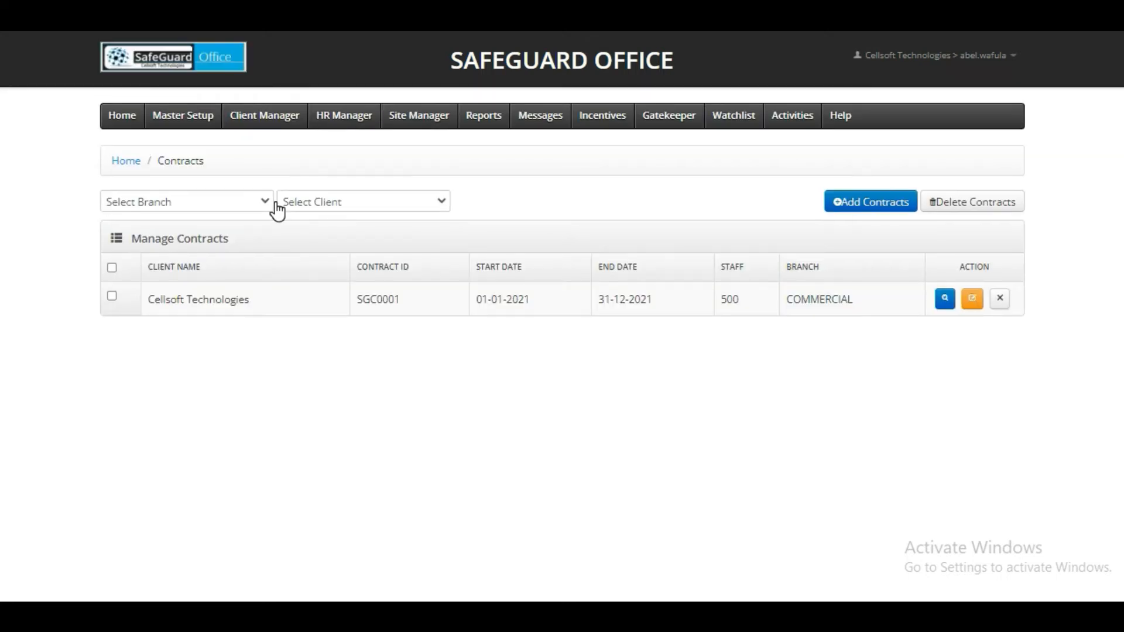
left_click(861, 205)
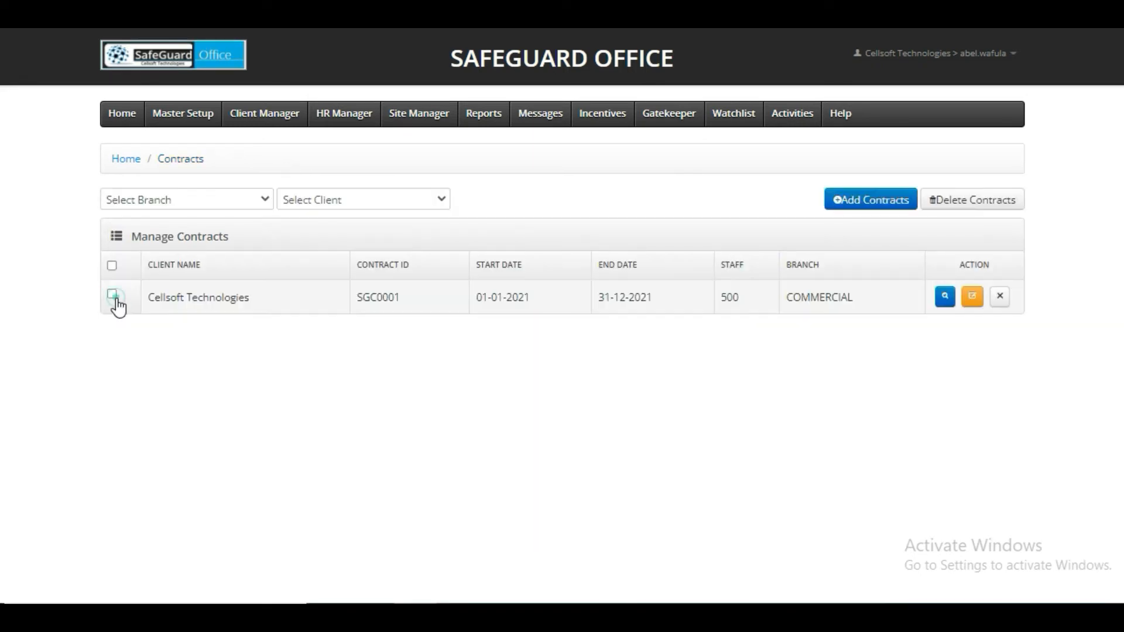
left_click(113, 295)
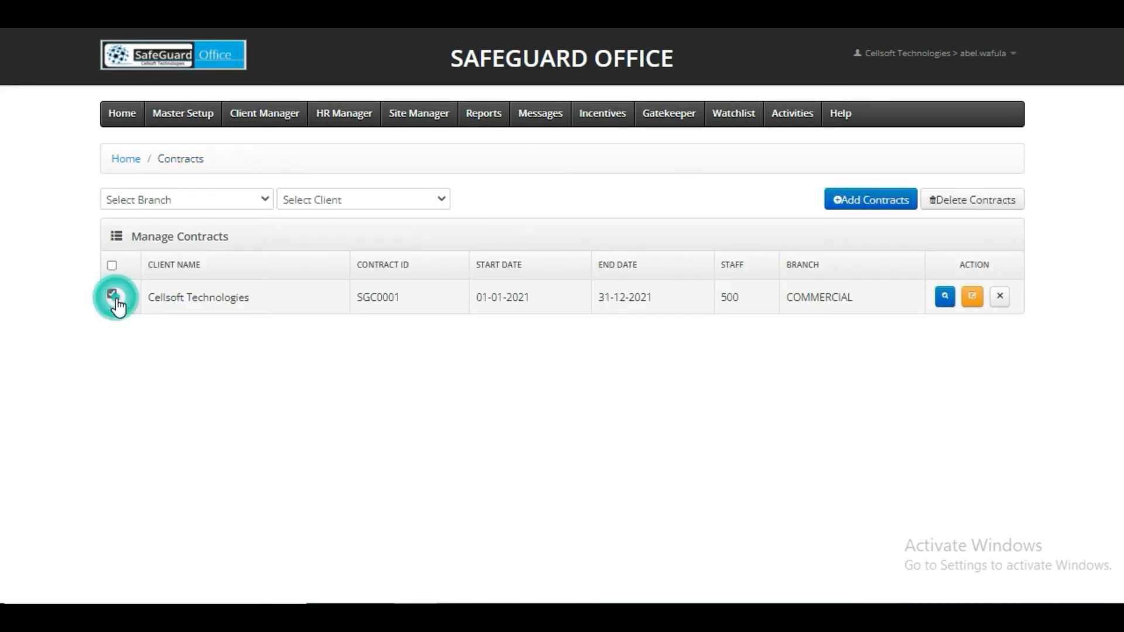
left_click(969, 200)
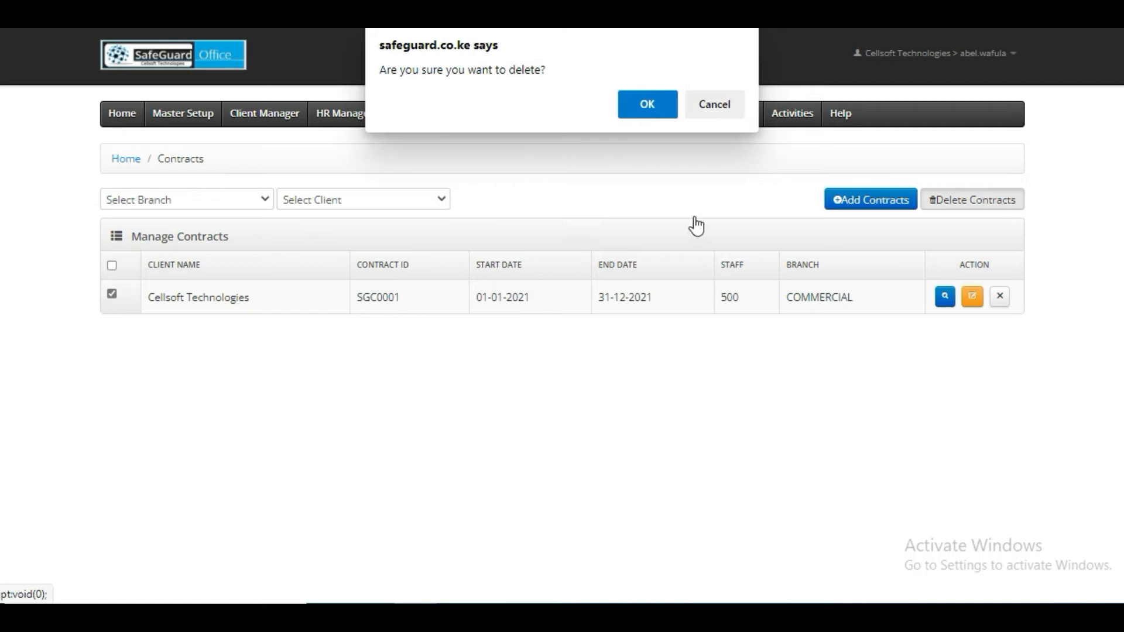
left_click(715, 110)
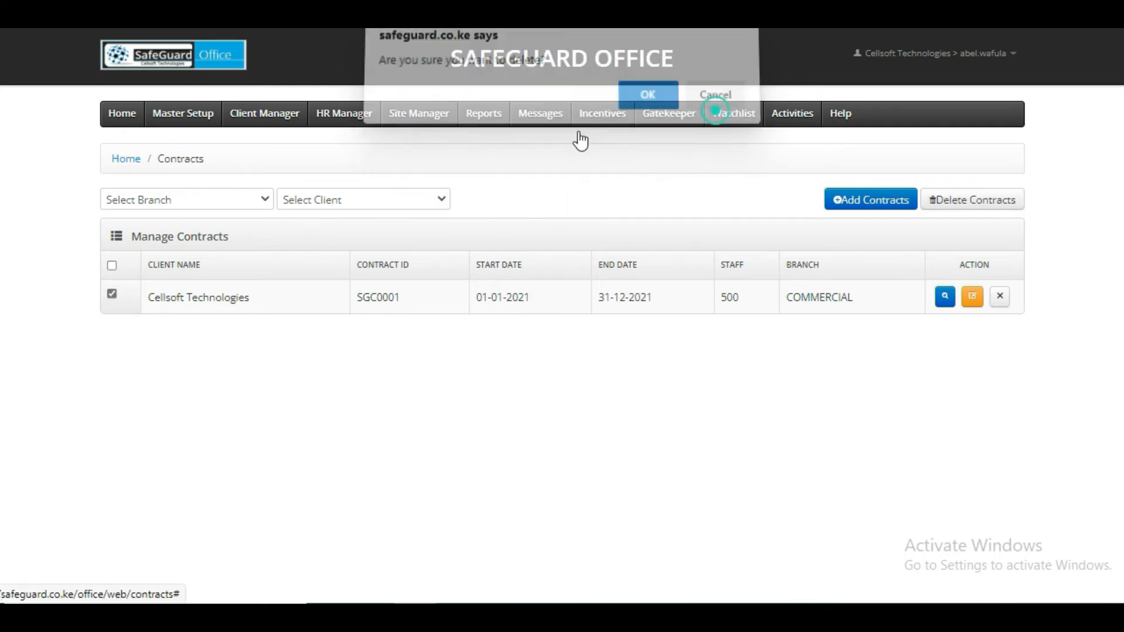
left_click(112, 295)
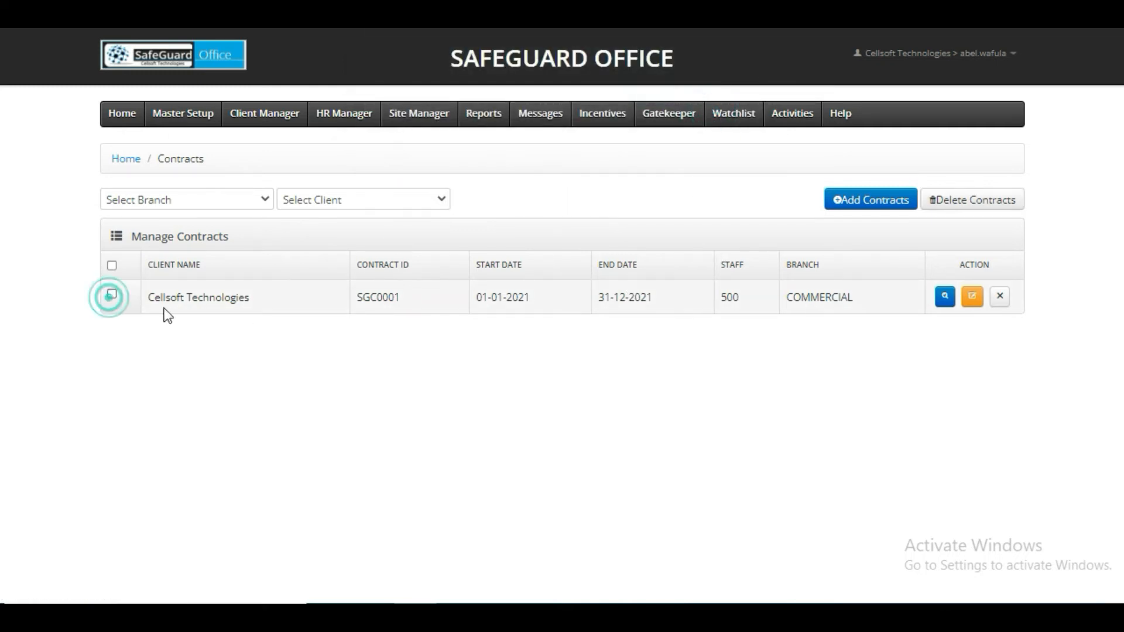
left_click(1005, 298)
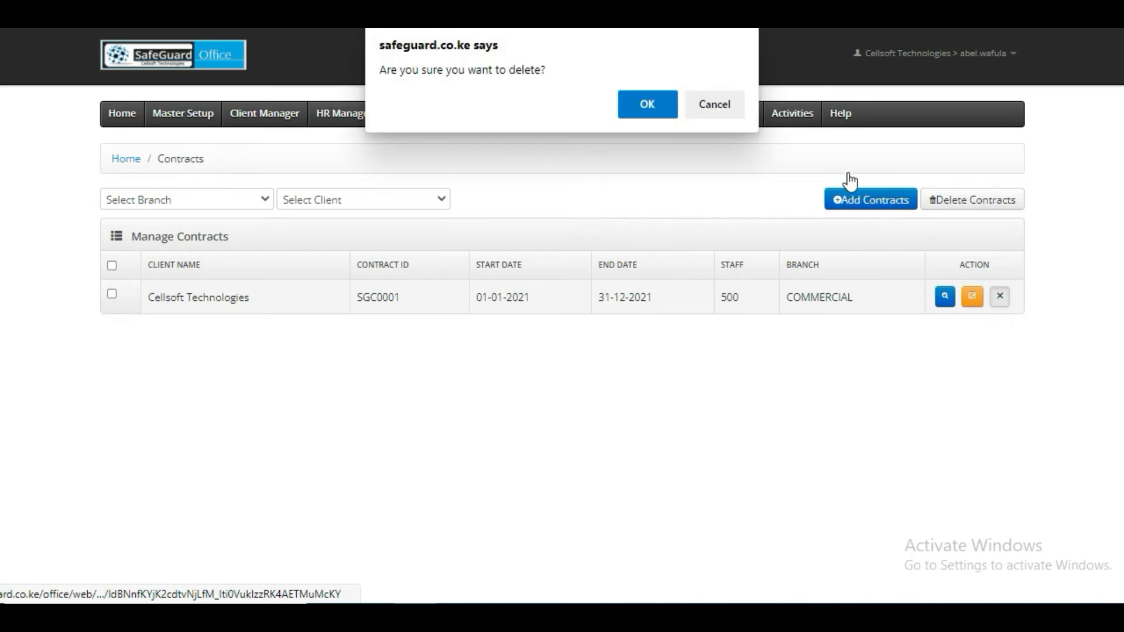
left_click(711, 110)
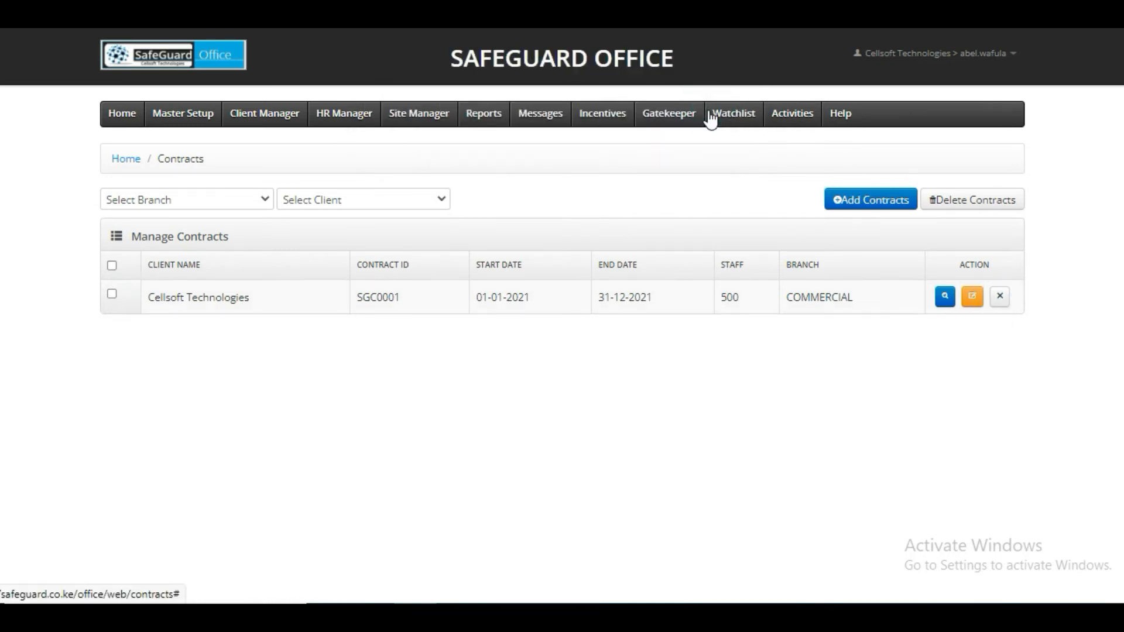
- Open the Cellsoft Technologies contract's details for editing and go to the client sites list
left_click(974, 305)
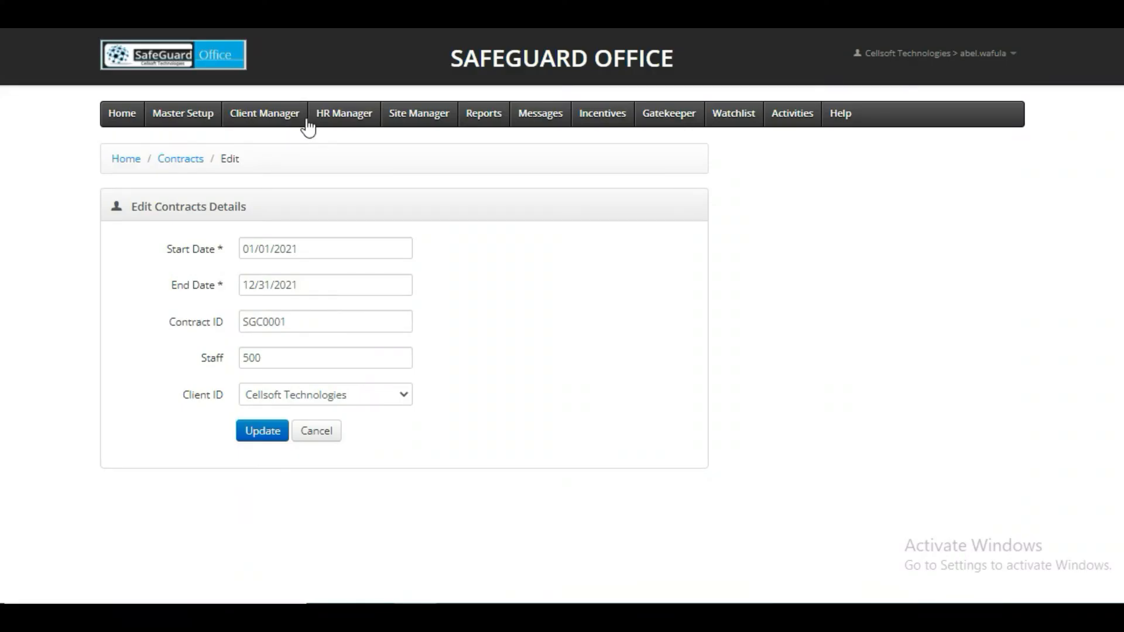
left_click(289, 120)
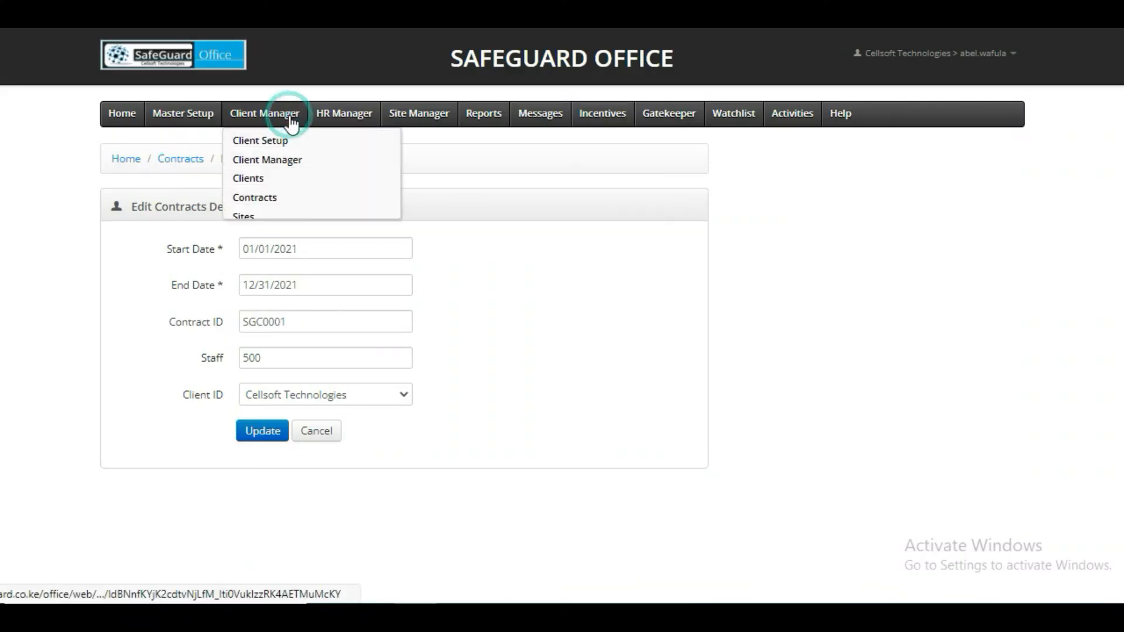
left_click(258, 218)
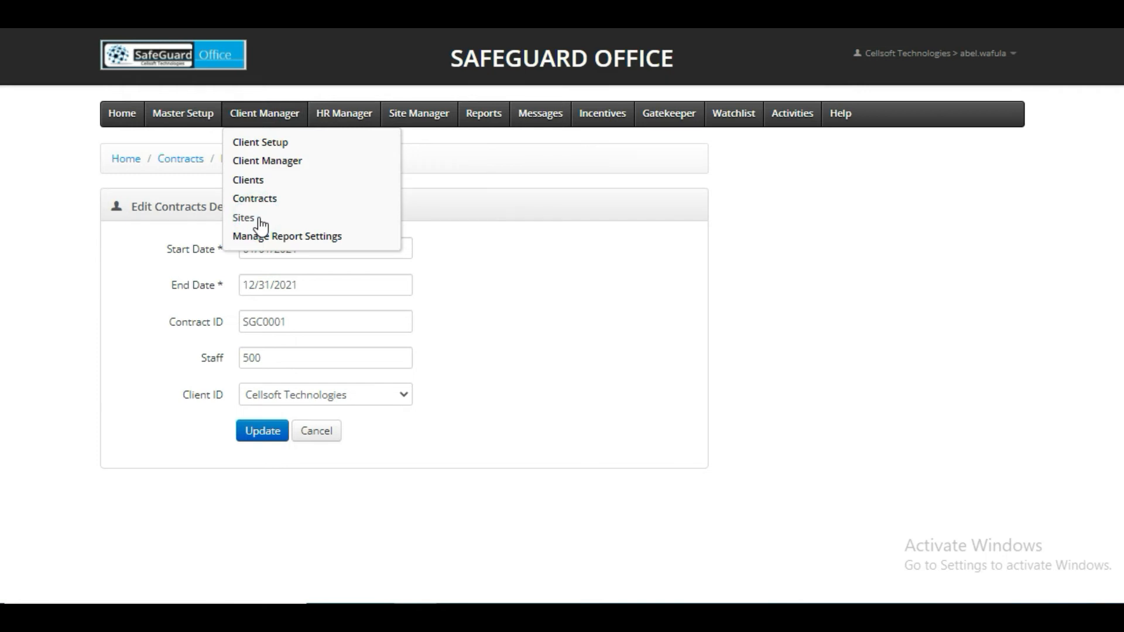
left_click(245, 218)
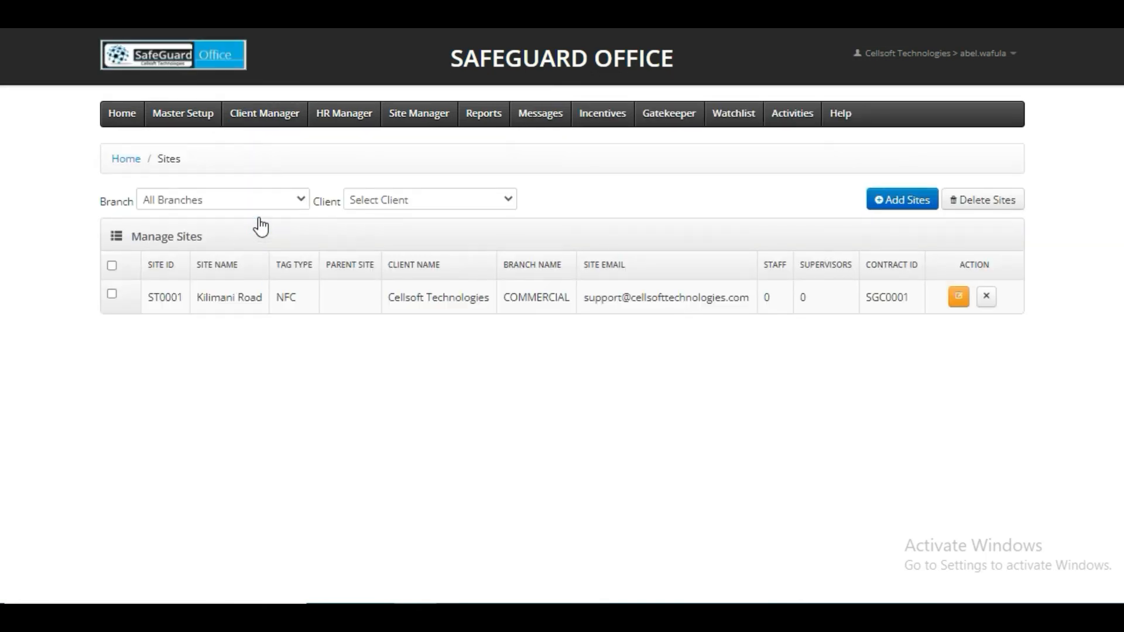
- Keep the sites list on all branches and filter it by the client Cellsoft Technologies
left_click(301, 199)
left_click(298, 222)
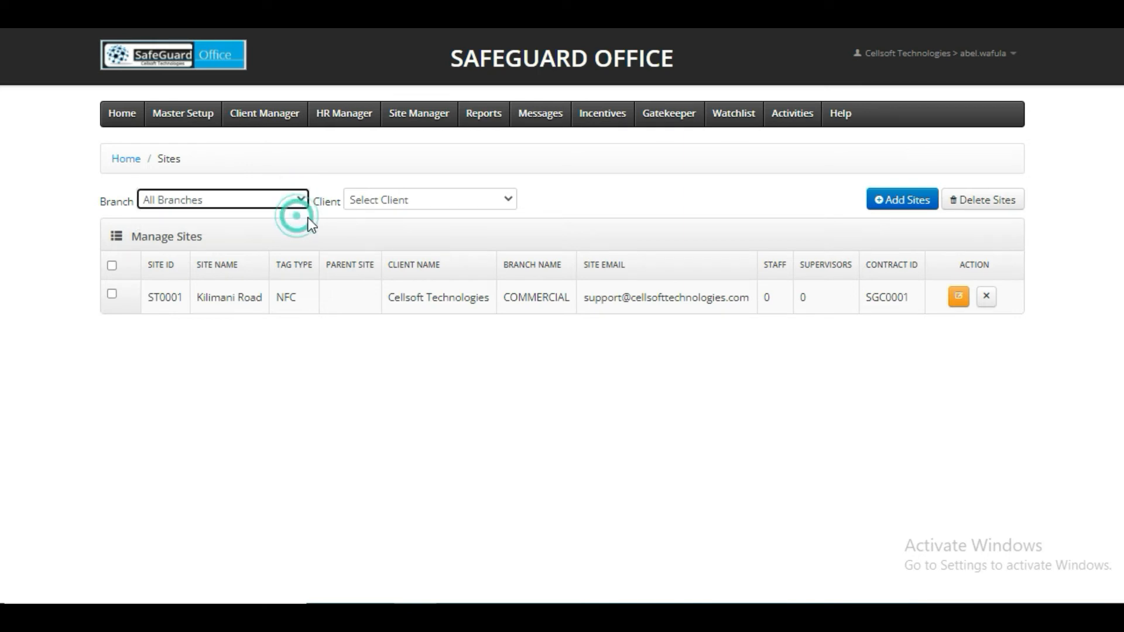
left_click(509, 199)
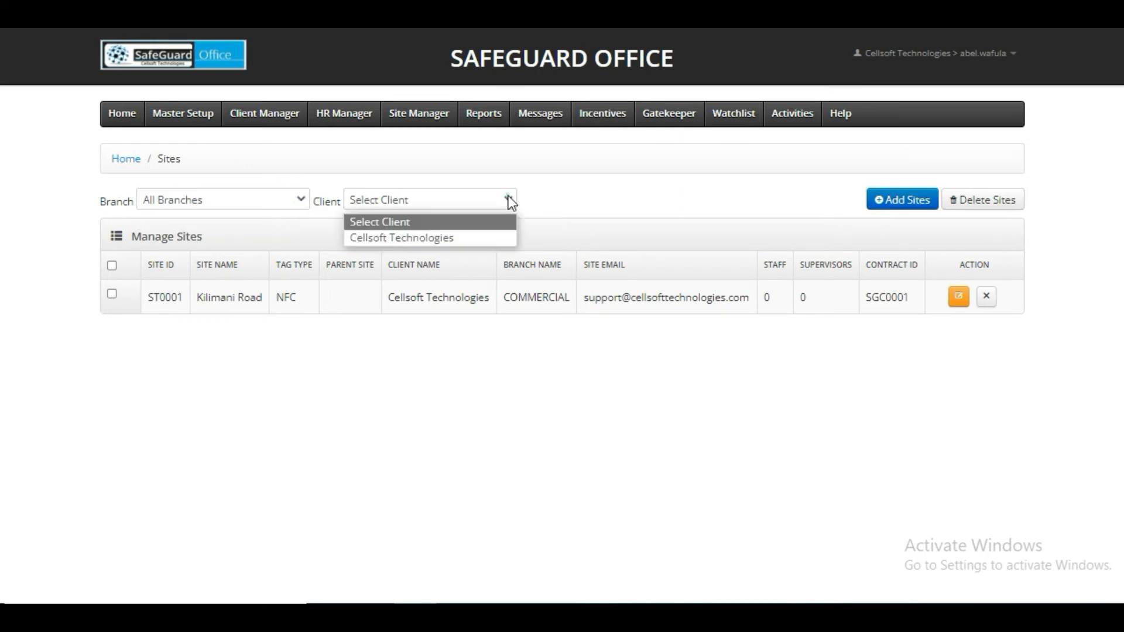
left_click(480, 239)
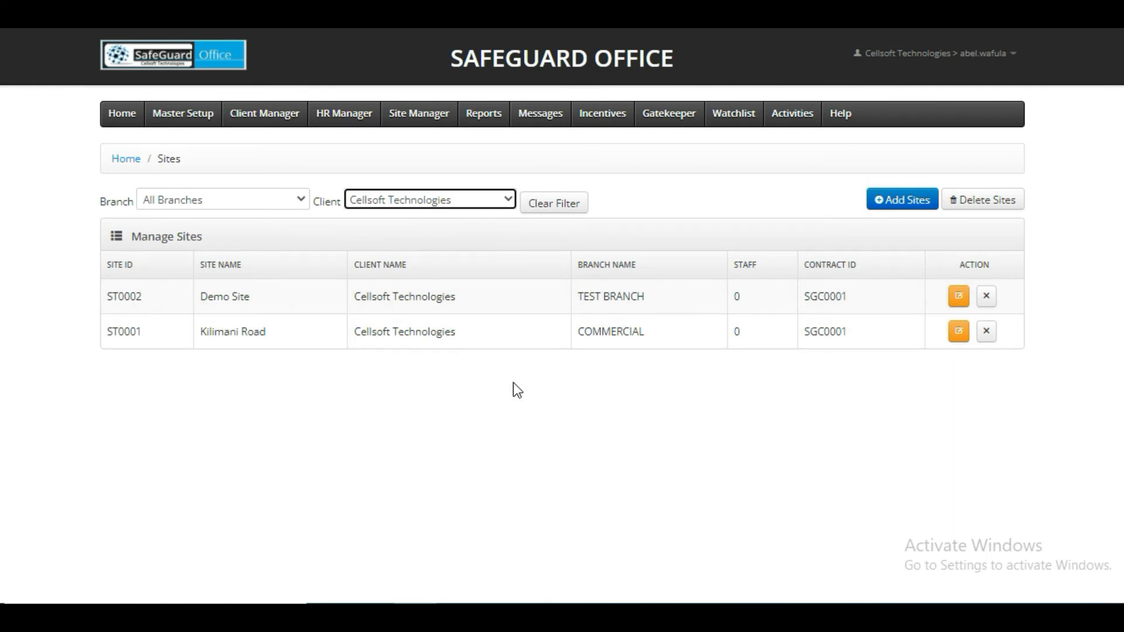
- Open the form for adding a site, look through all its fields and return to the sites list
left_click(920, 205)
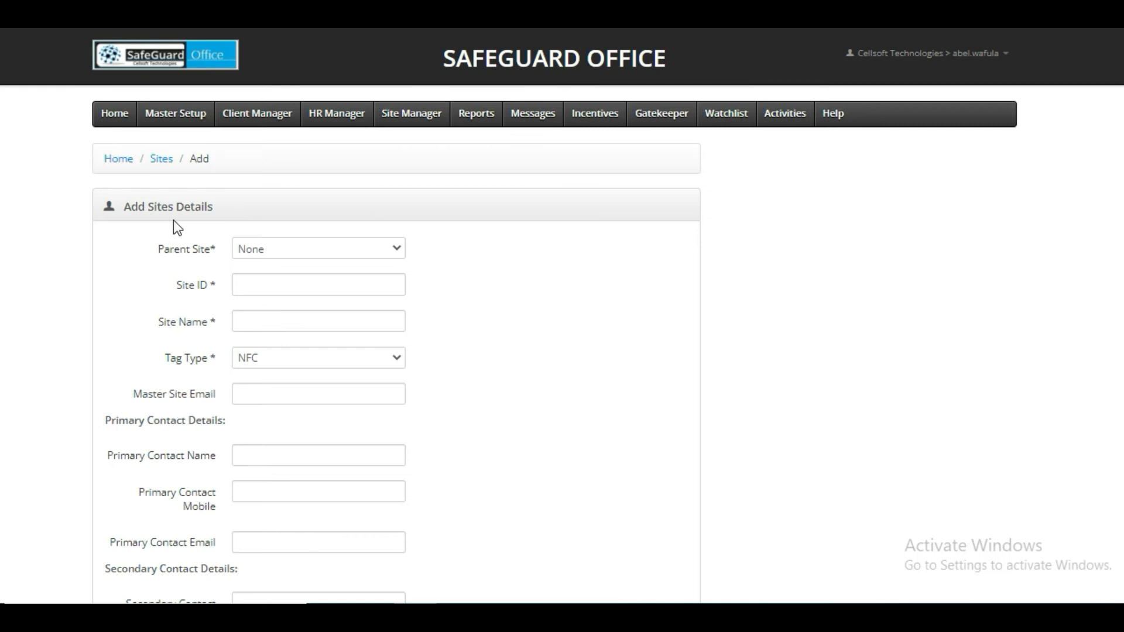
scroll(437, 215, "down", 5)
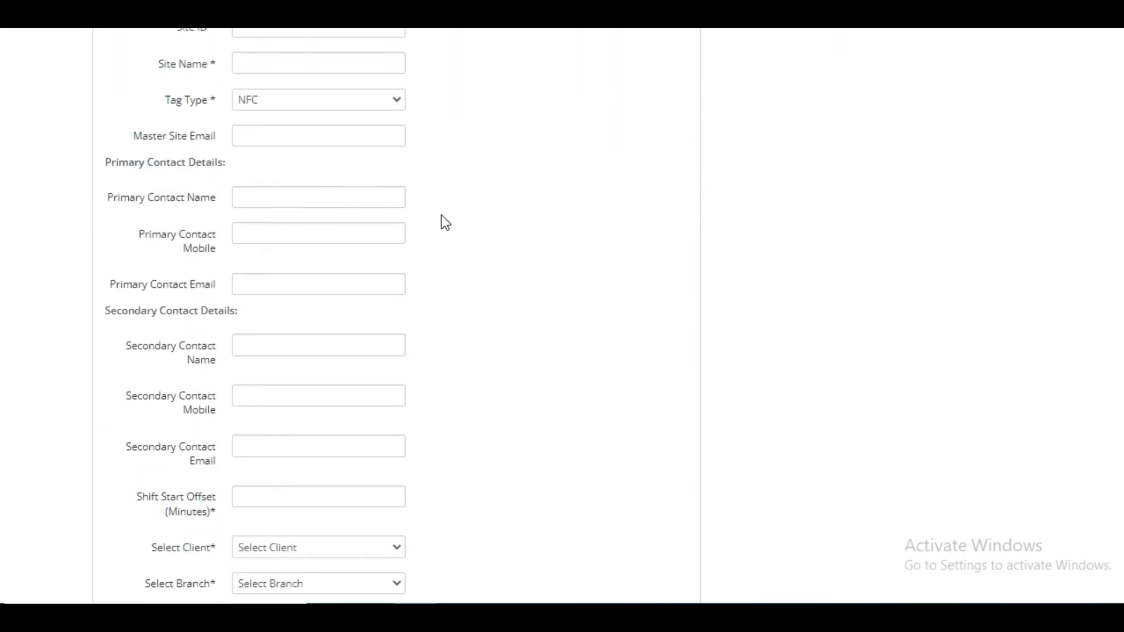
scroll(445, 222, "down", 3)
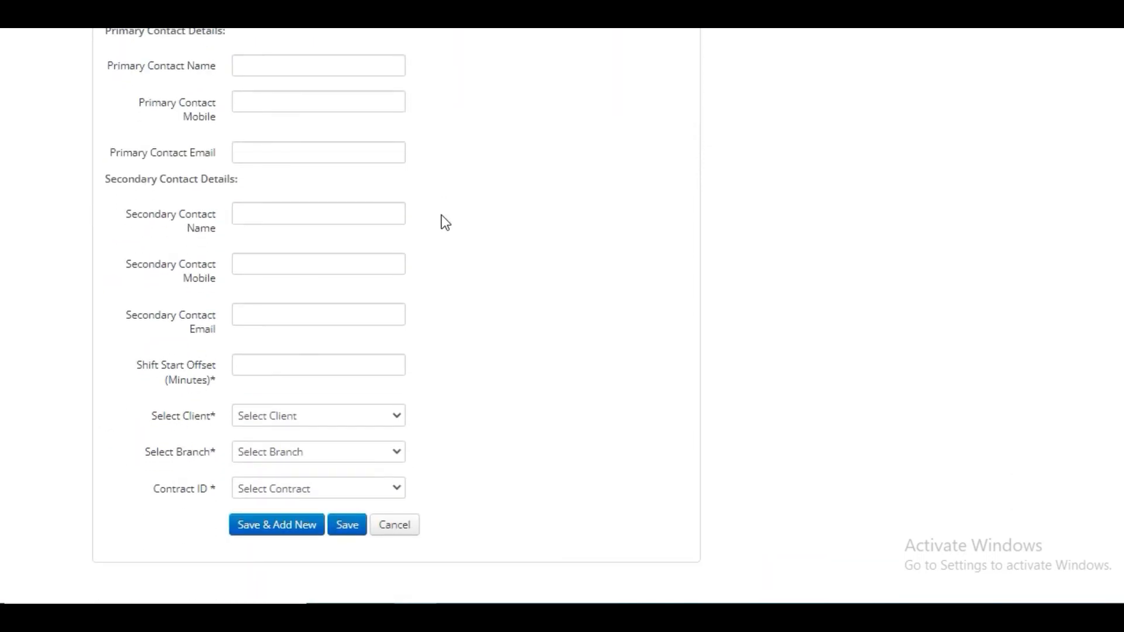
left_click(363, 533)
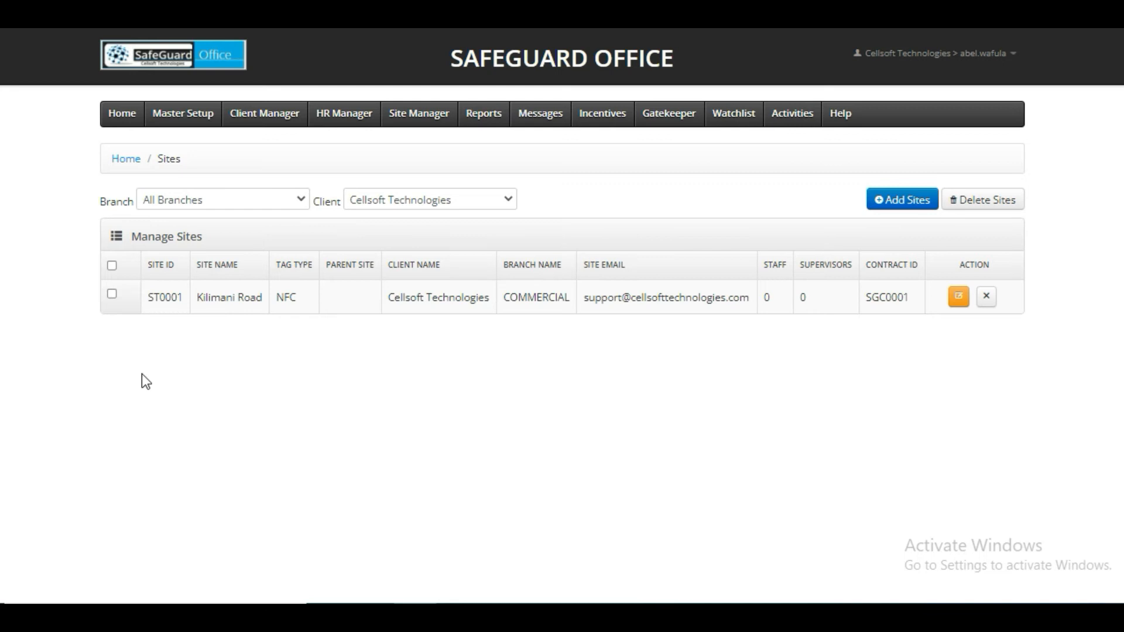
- Request deletion of the Kilimani Road site as a selected entry and from its own row, cancelling both requests
left_click(112, 294)
left_click(974, 201)
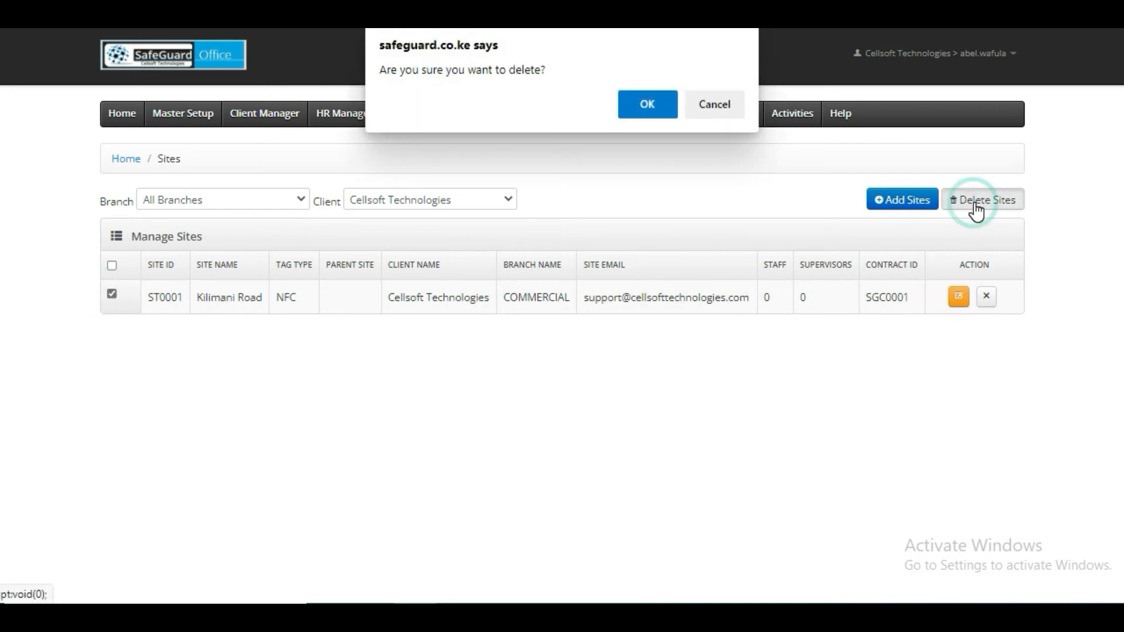
left_click(726, 109)
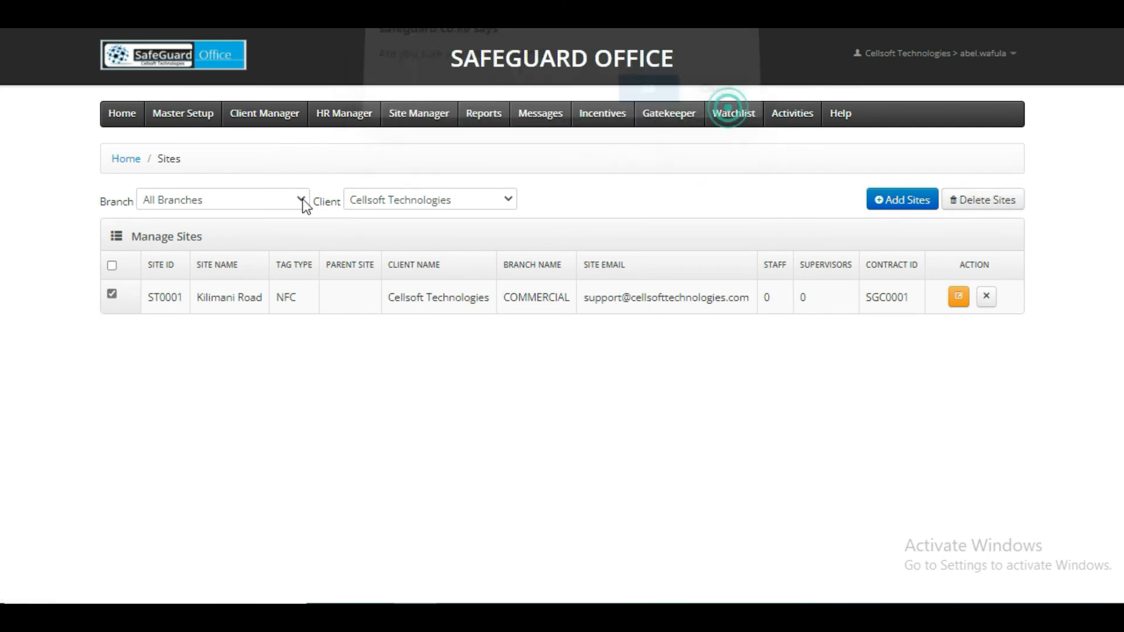
left_click(112, 294)
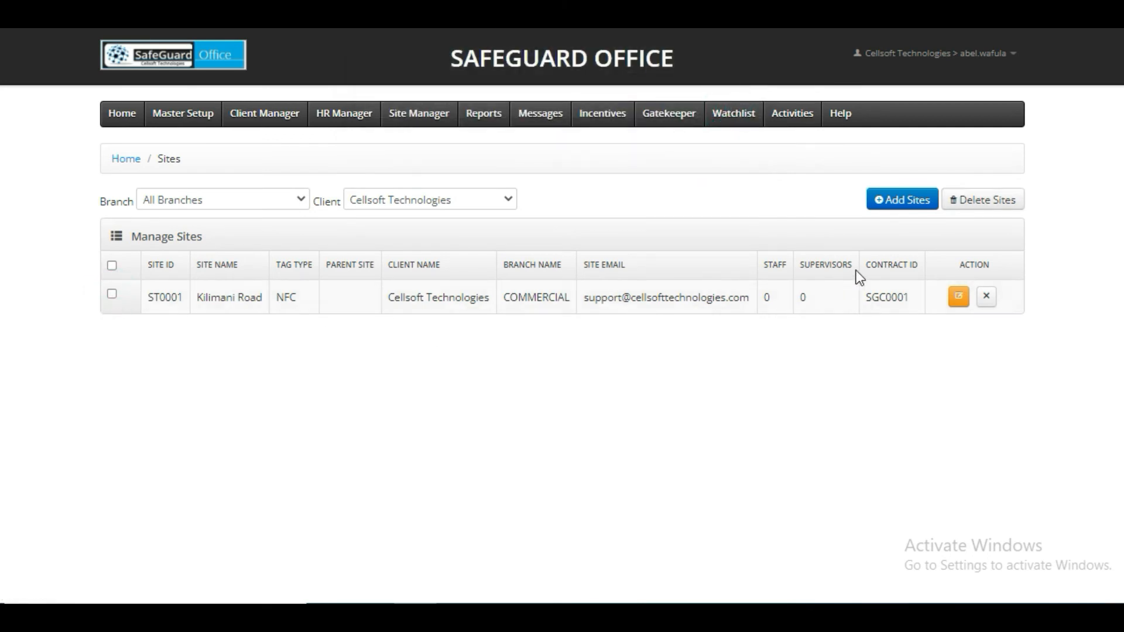
left_click(987, 297)
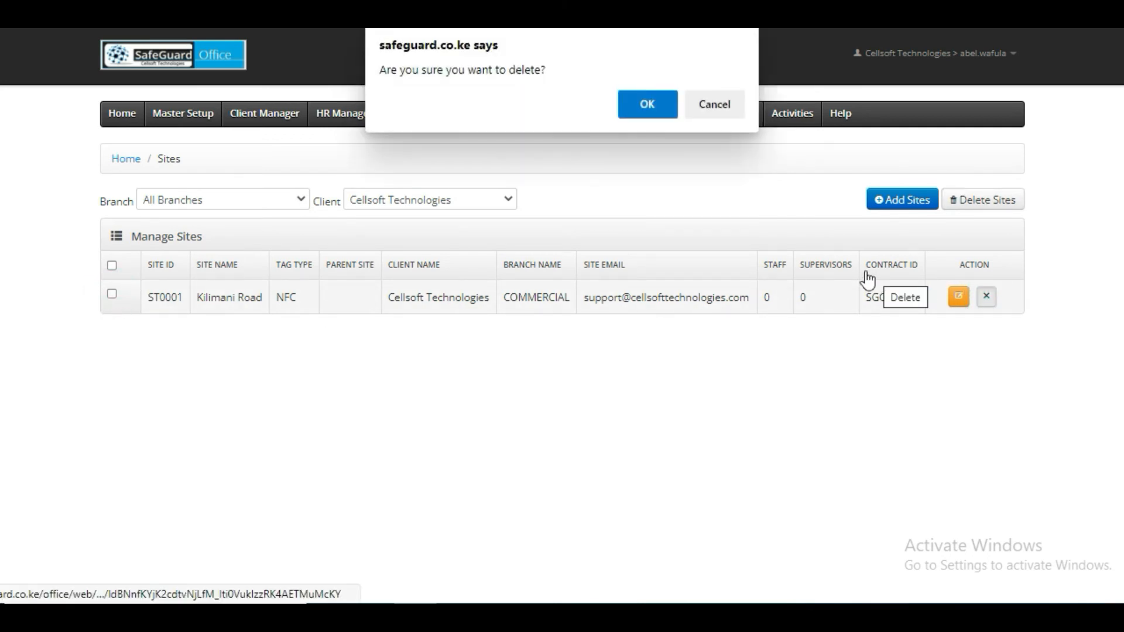
left_click(710, 108)
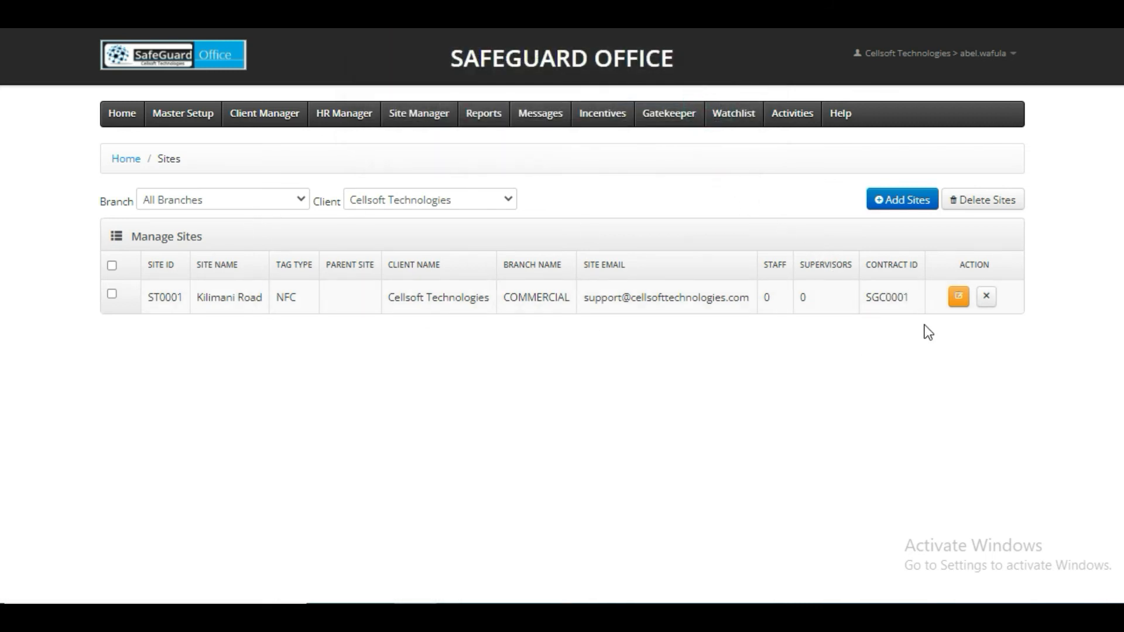
- Open the Kilimani Road site's details for editing and look through its fields
left_click(959, 297)
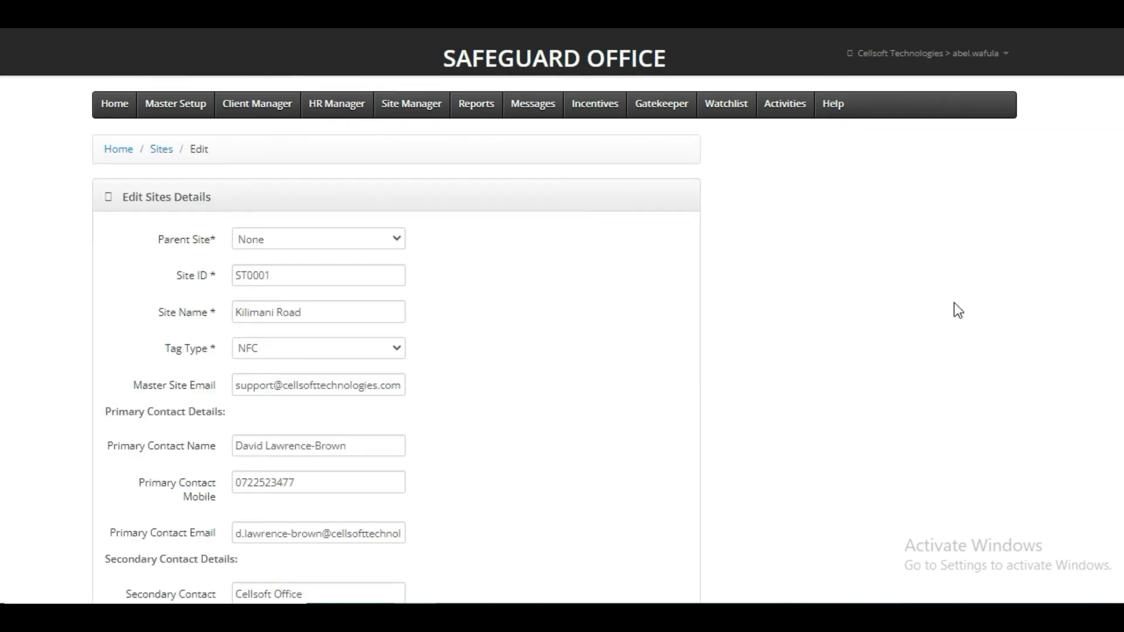
scroll(637, 367, "down", 2)
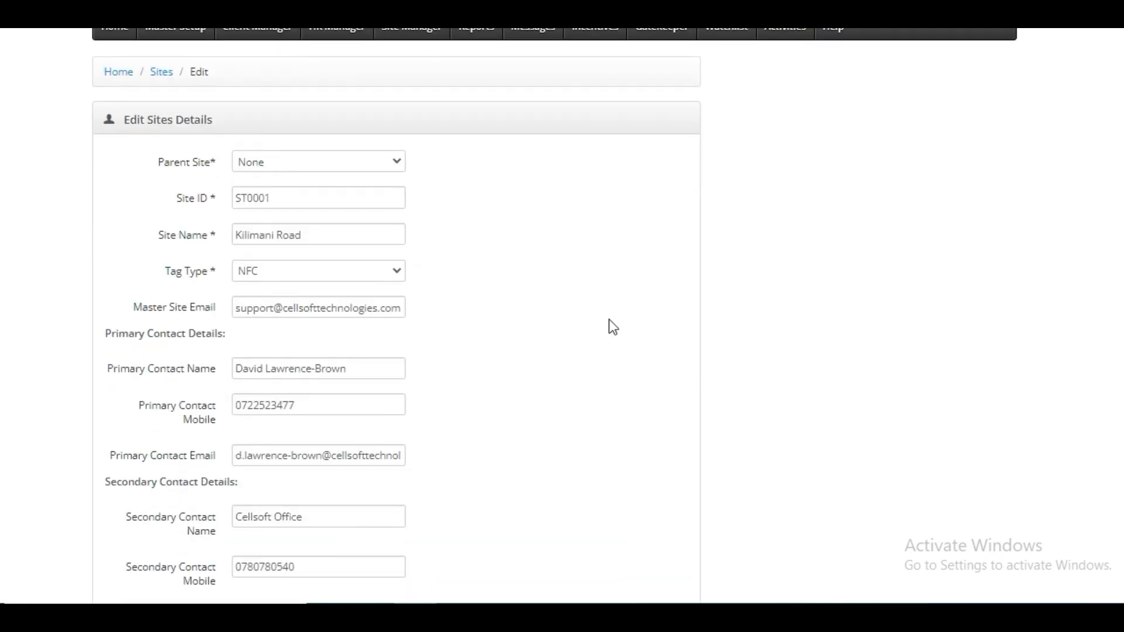
scroll(469, 216, "down", 5)
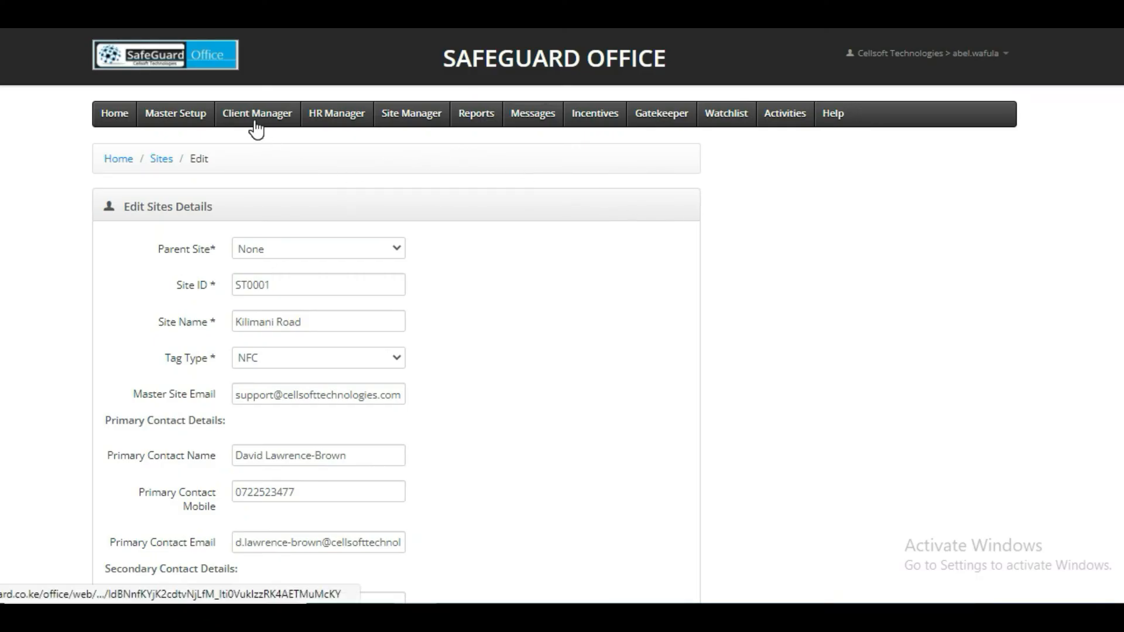
- Go to the report email settings and check the choices in the client and site filters
left_click(253, 117)
left_click(247, 239)
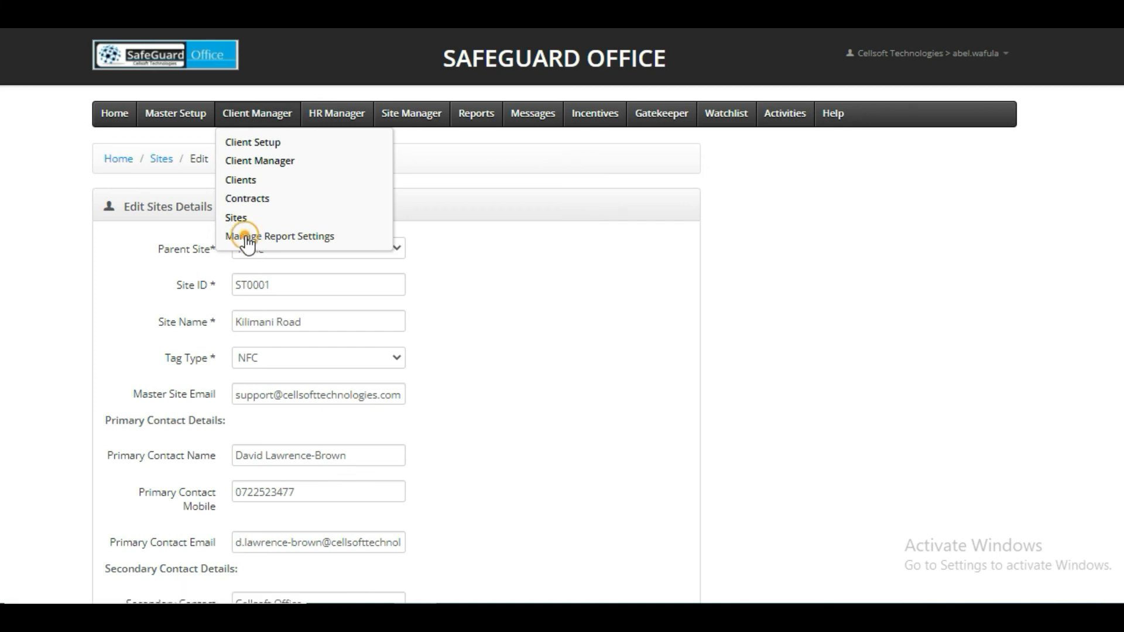
left_click(265, 201)
left_click(444, 202)
left_click(444, 203)
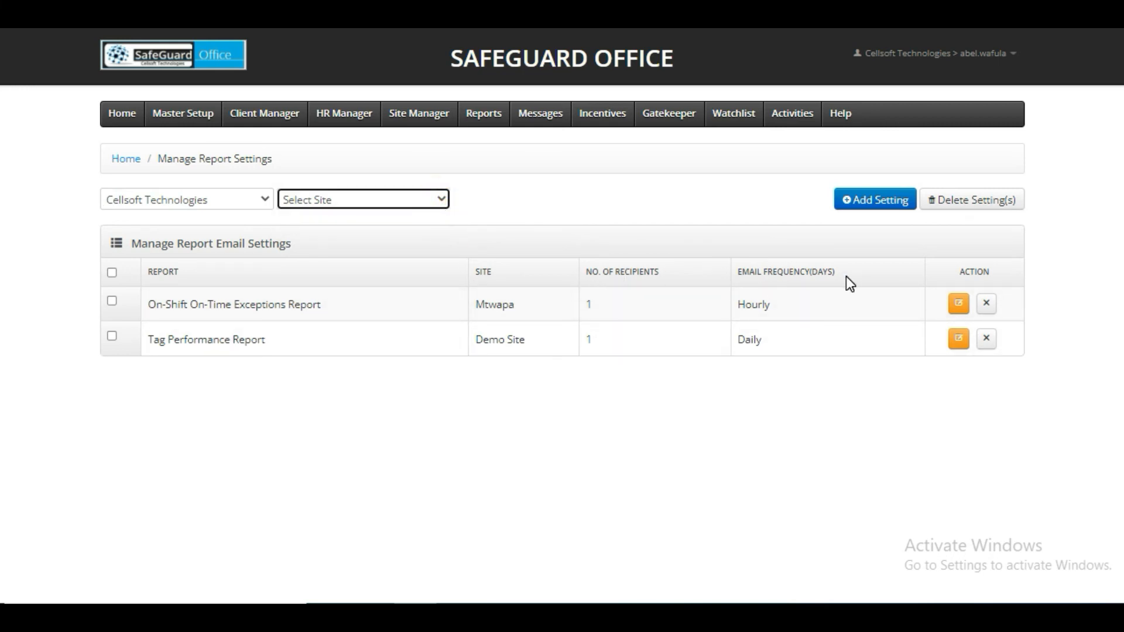
- Open the form for adding a report email setting and return to the settings list
left_click(878, 201)
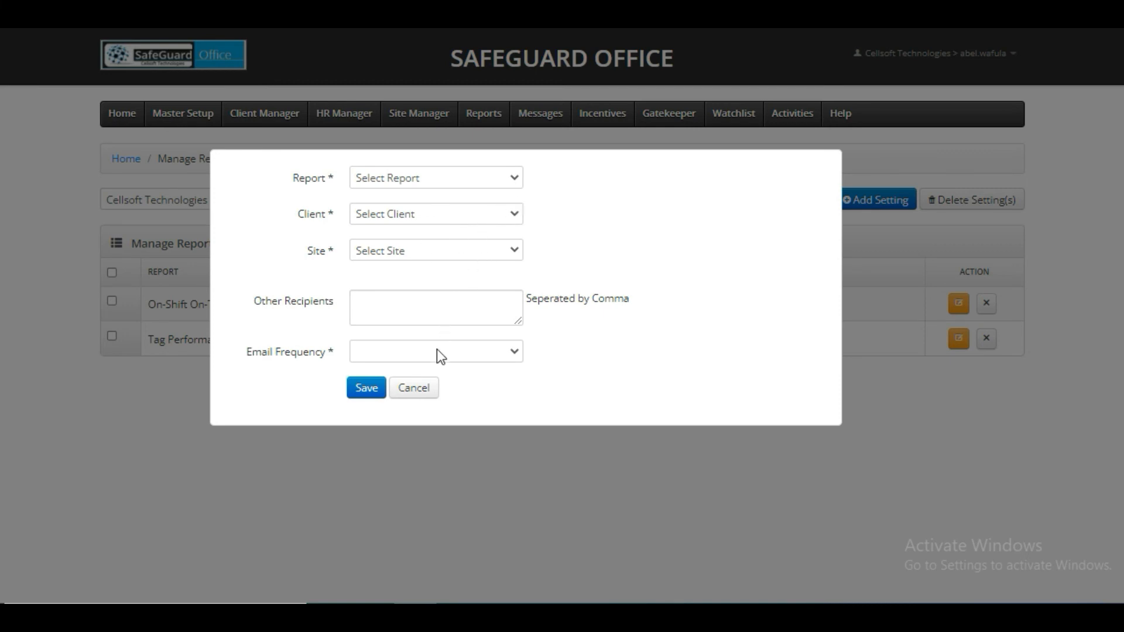
left_click(367, 407)
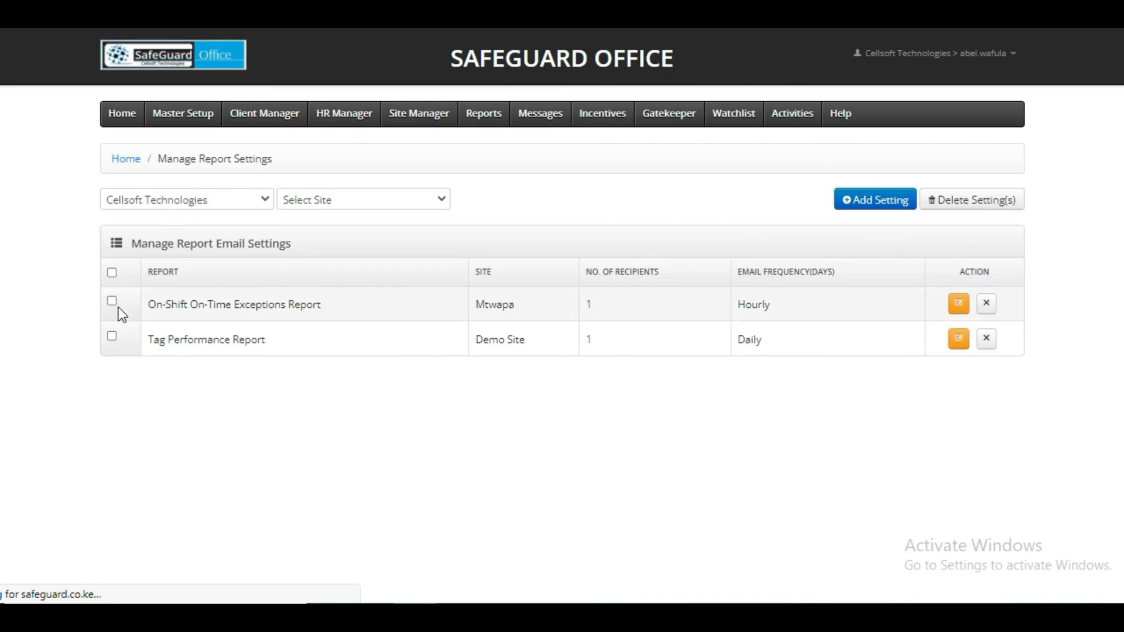
- Request deletion of the On-Shift On-Time Exceptions Report setting as a selected entry and from its row, cancelling both and deselecting it
left_click(111, 302)
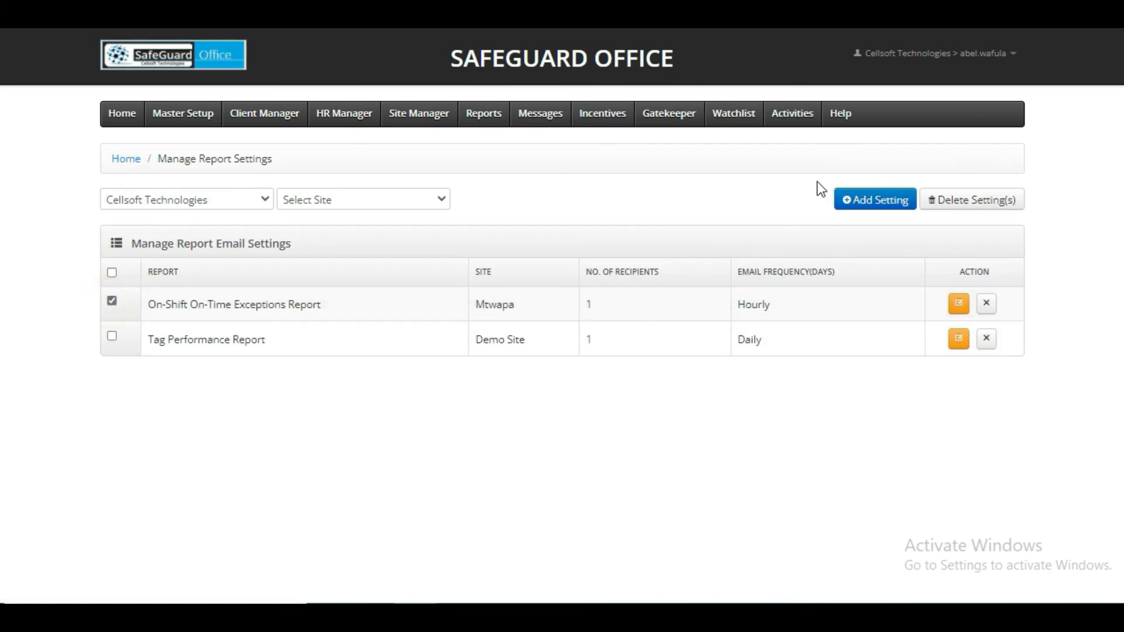
left_click(969, 210)
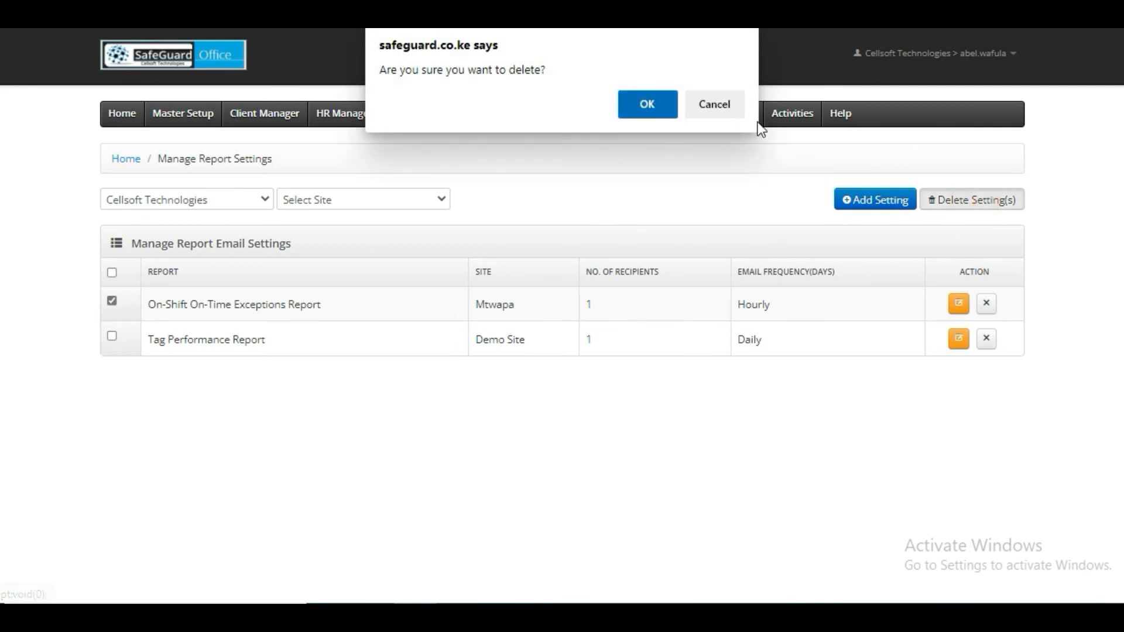
left_click(732, 107)
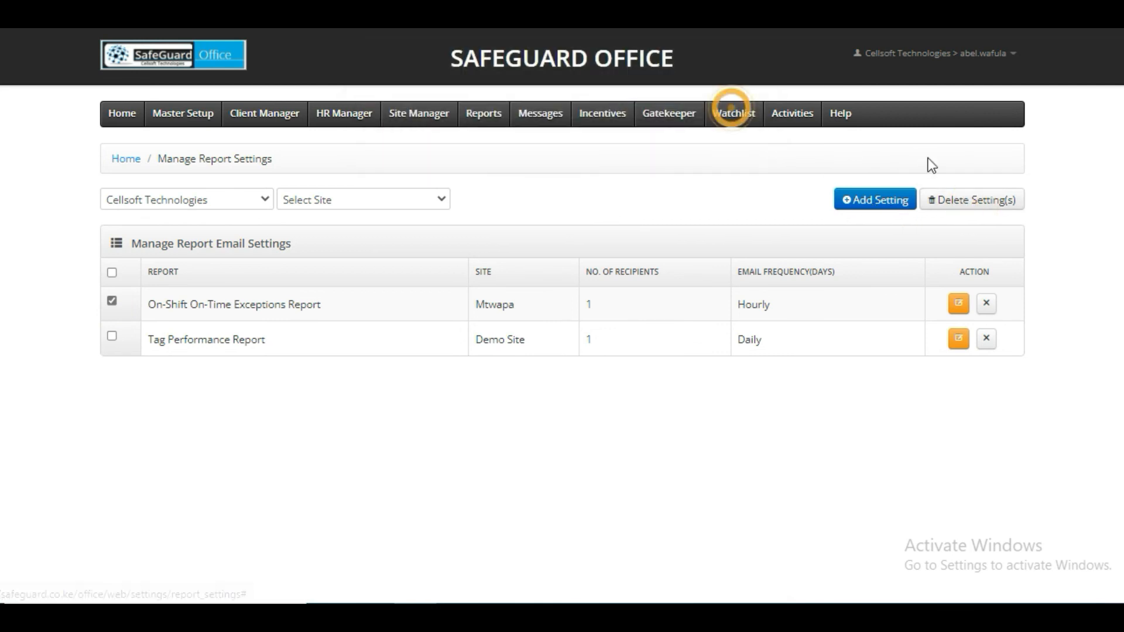
left_click(987, 305)
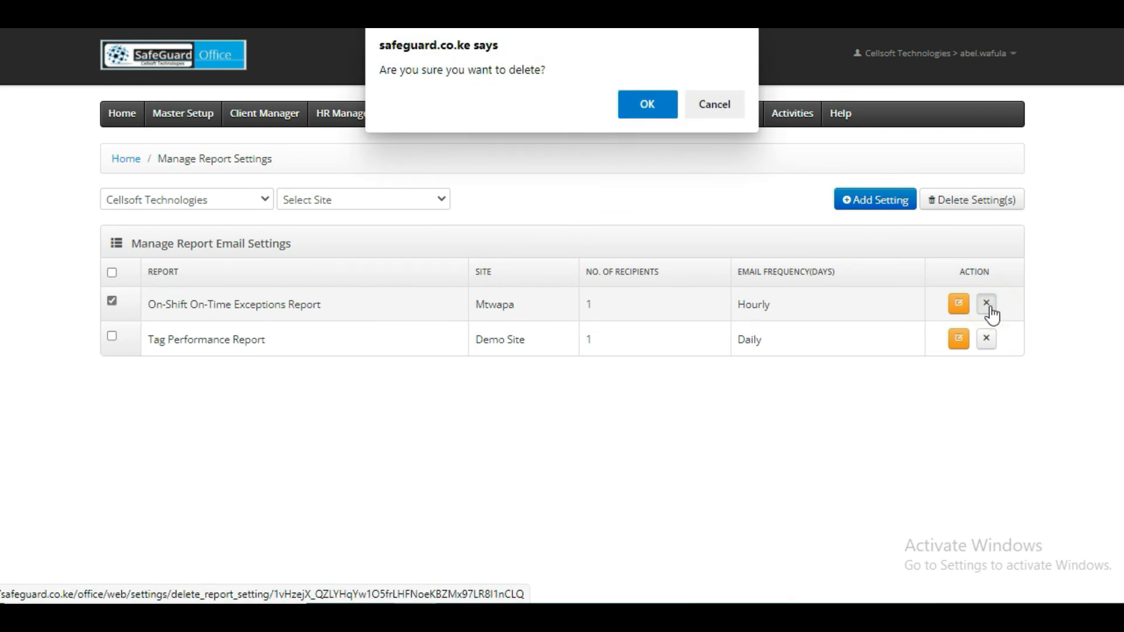
left_click(728, 110)
left_click(112, 301)
- Open the On-Shift On-Time Exceptions Report setting for editing and look through its details
left_click(959, 308)
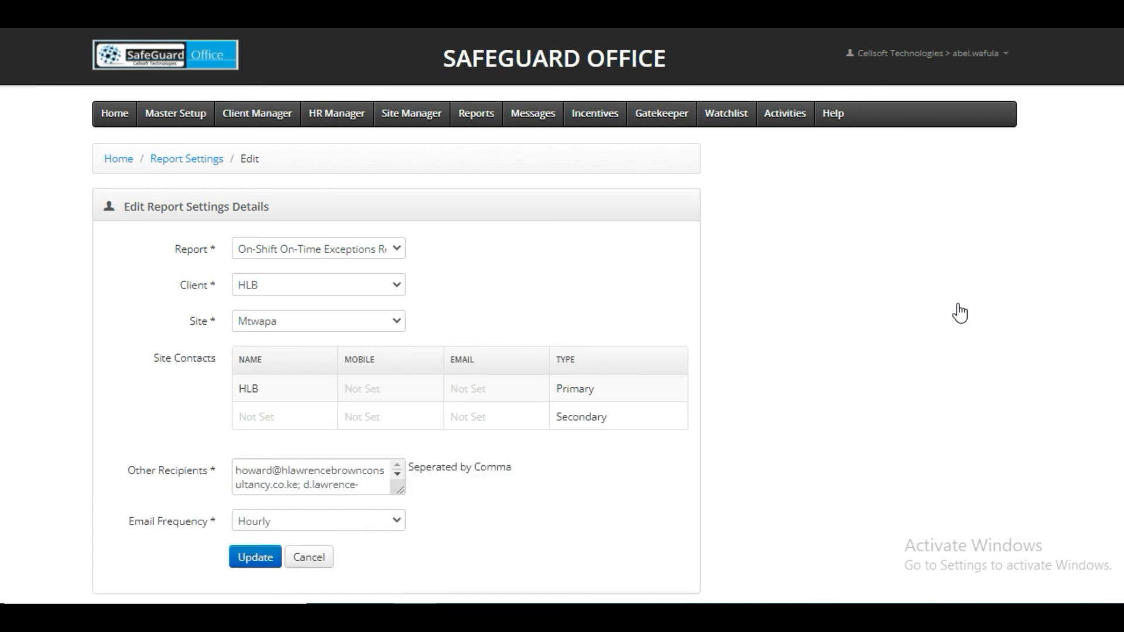
scroll(921, 338, "down", 1)
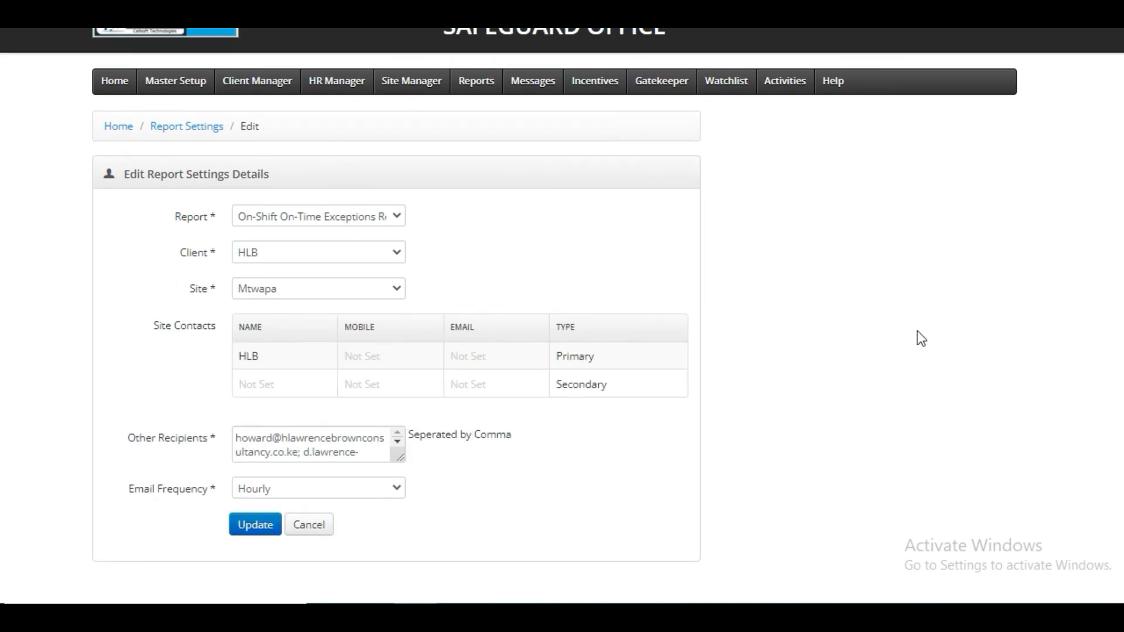